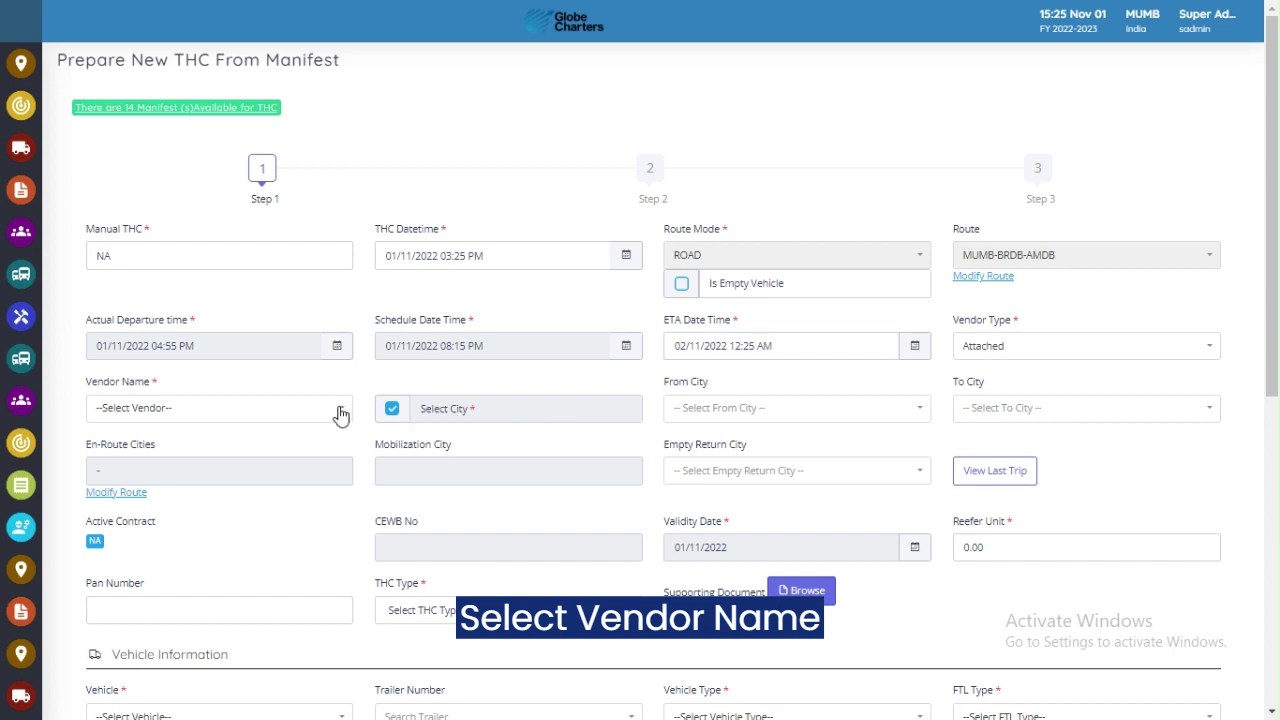
Choose V00087: AJ ROADLINES as the vendor for the THC.
click(340, 409)
scroll(213, 540, down, 2)
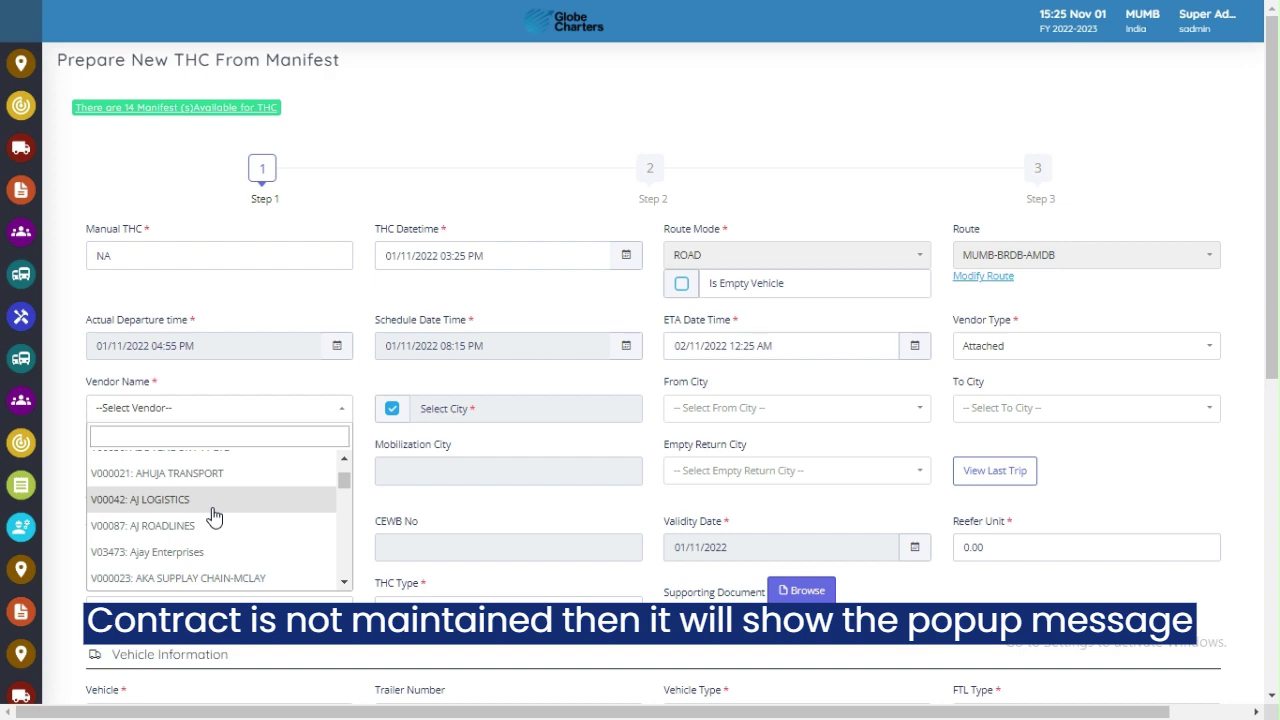
click(140, 499)
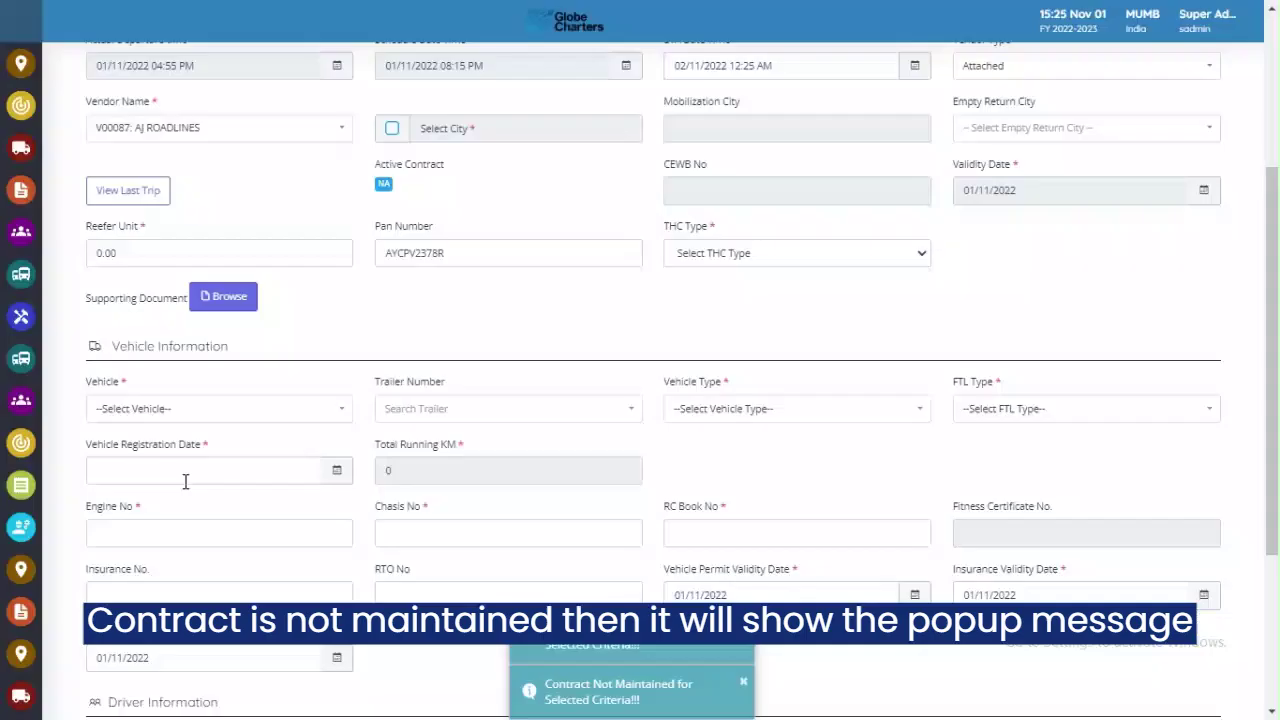
click(214, 410)
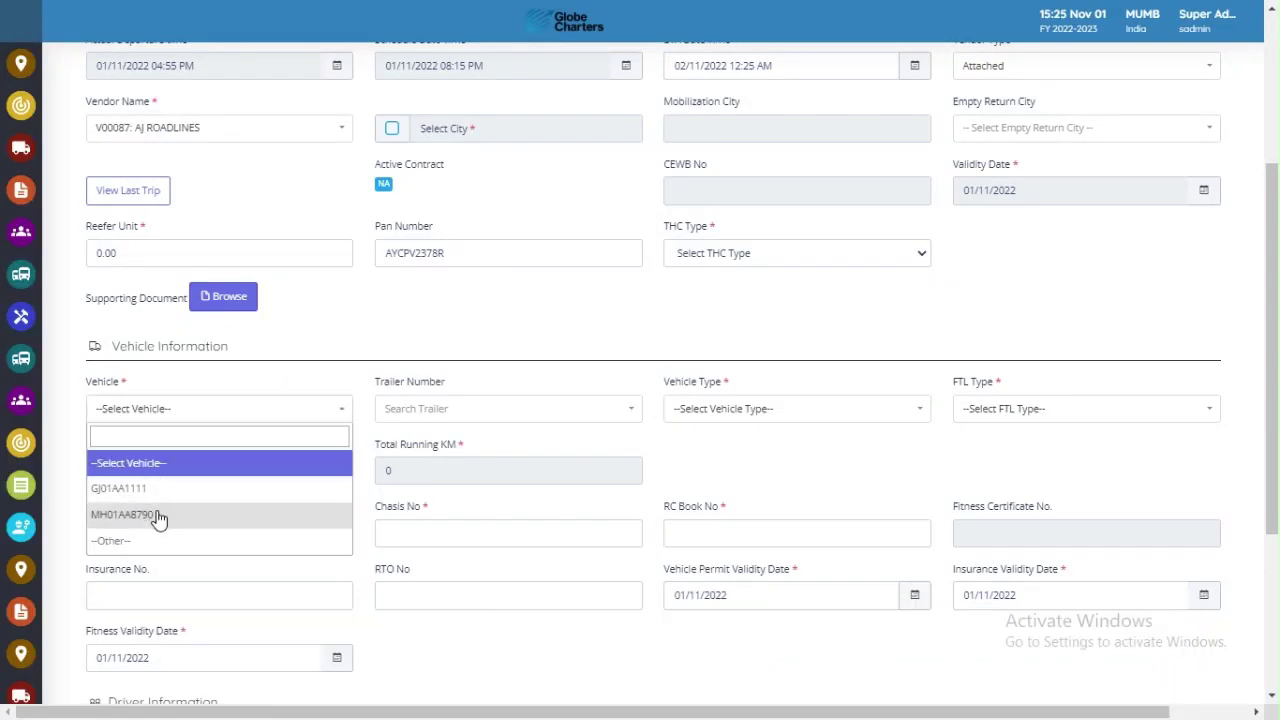
key(Down)
key(Down)
key(Return)
Assign the driver by name, set the Seal No to 123456, and continue to Step 2 of the THC.
scroll(920, 385, down, 3)
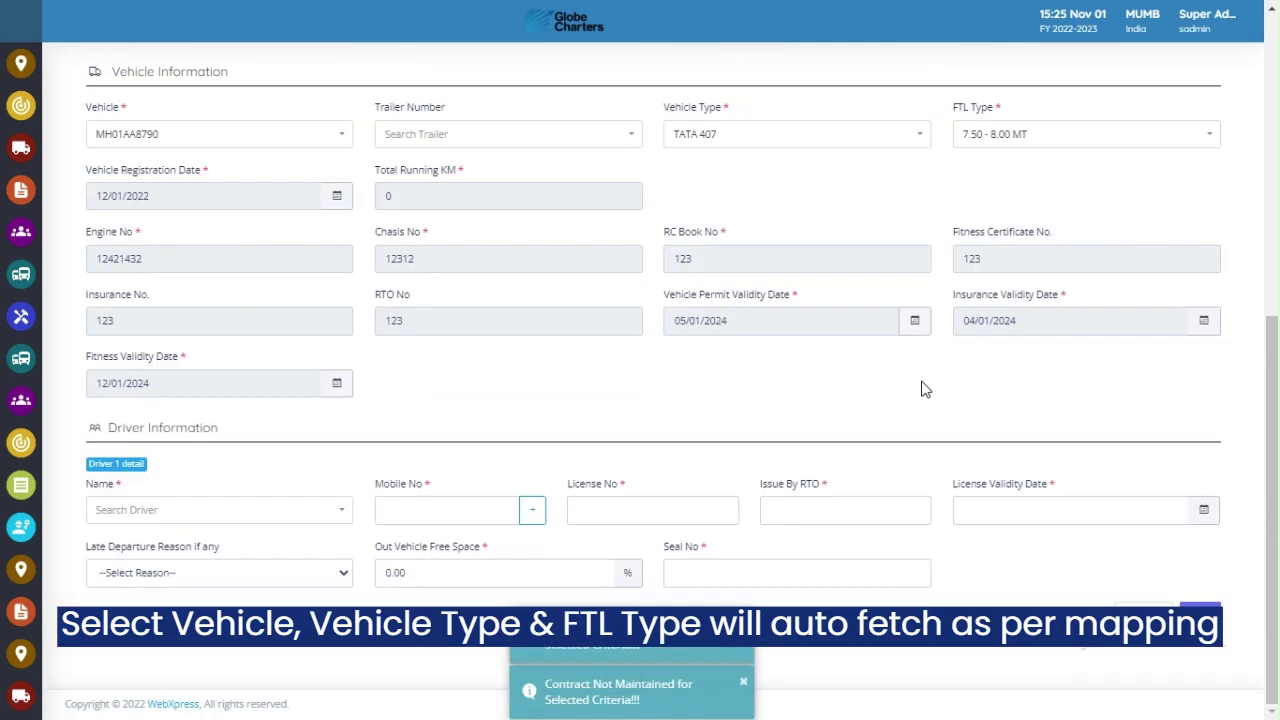
click(272, 510)
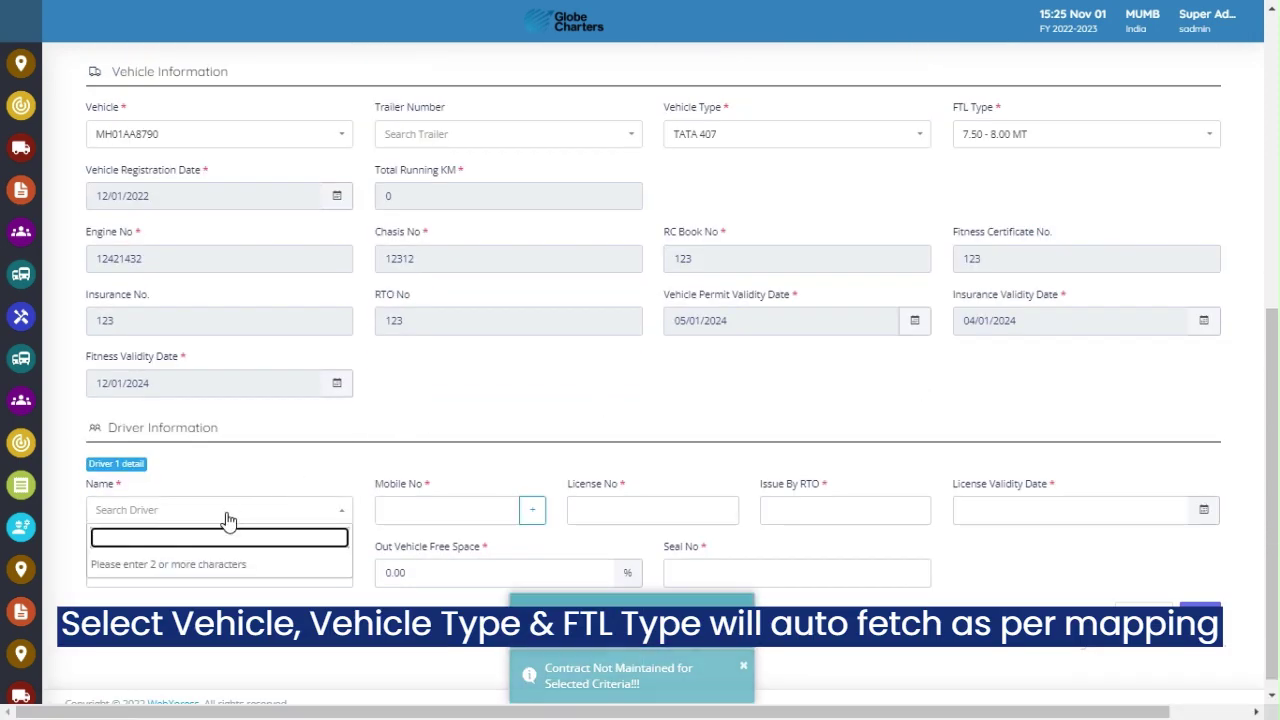
text(raj)
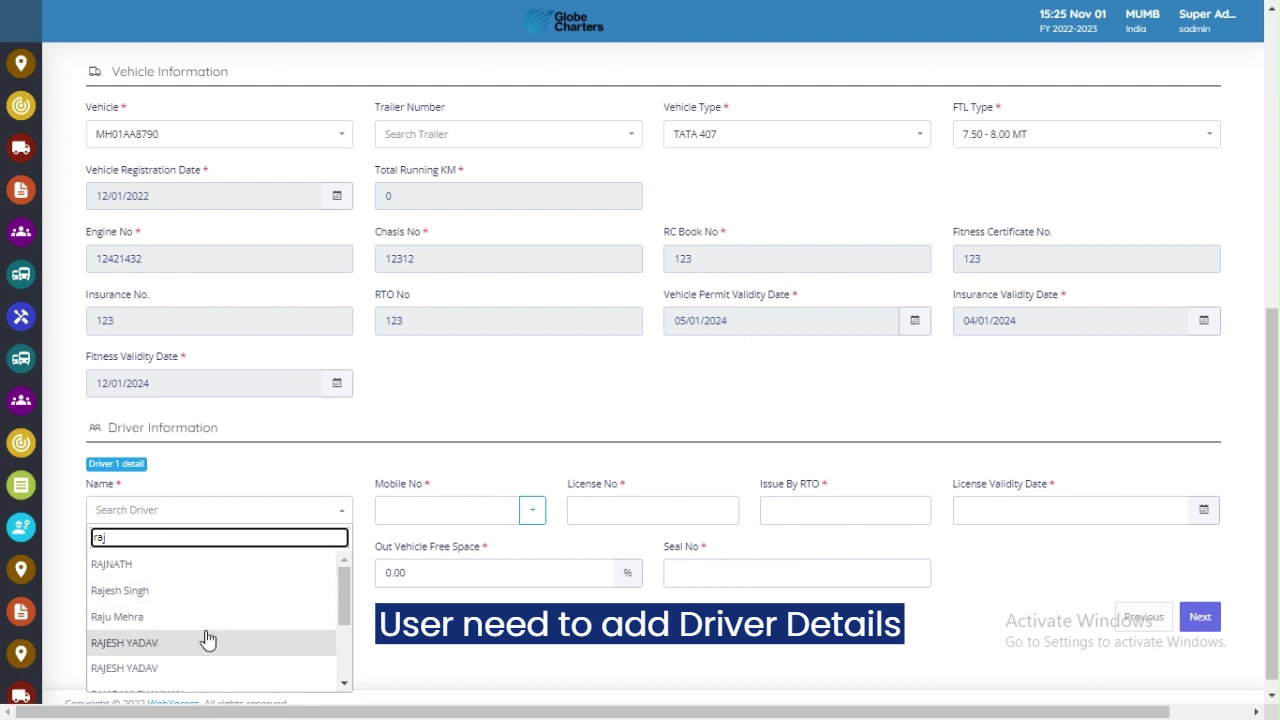
click(219, 653)
click(674, 572)
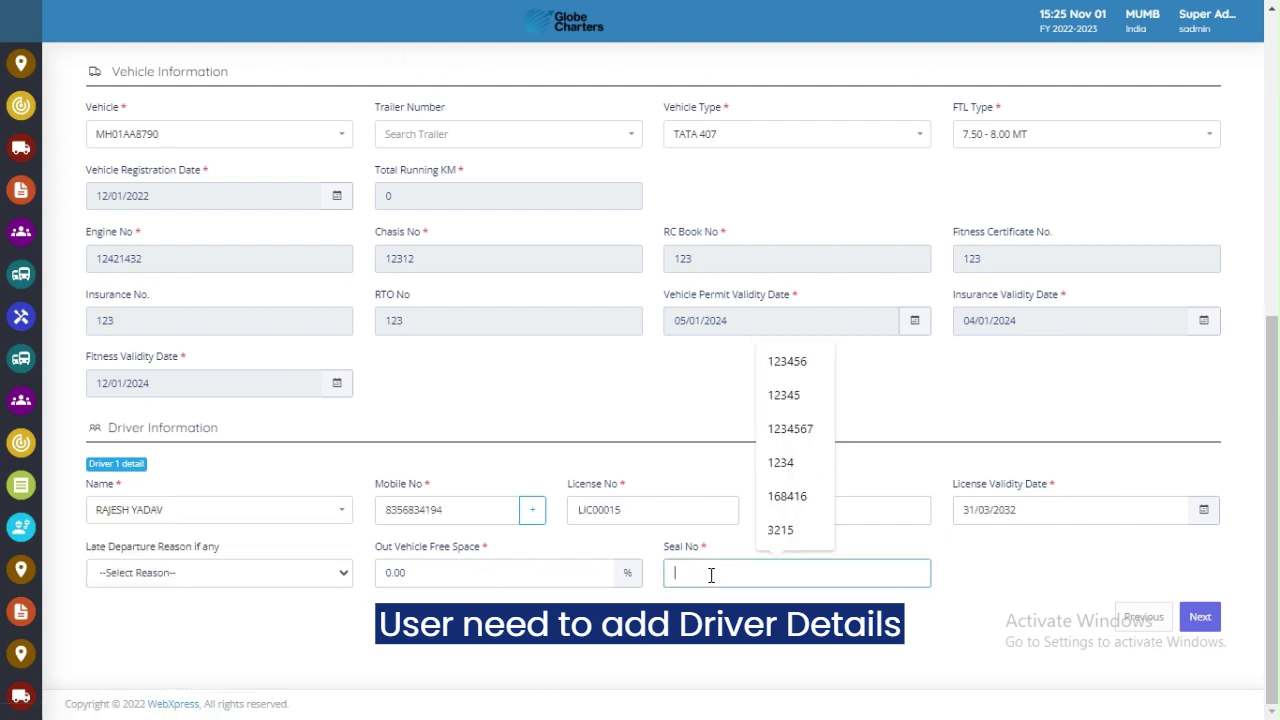
click(809, 370)
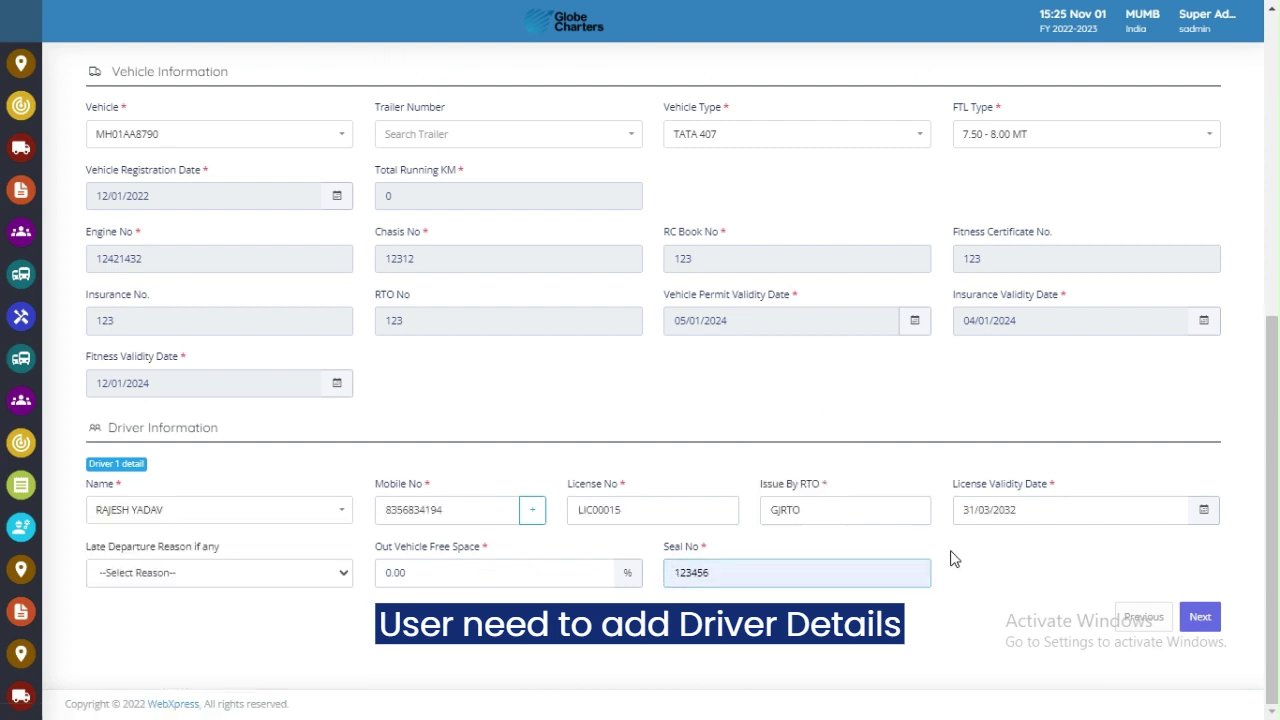
click(1205, 618)
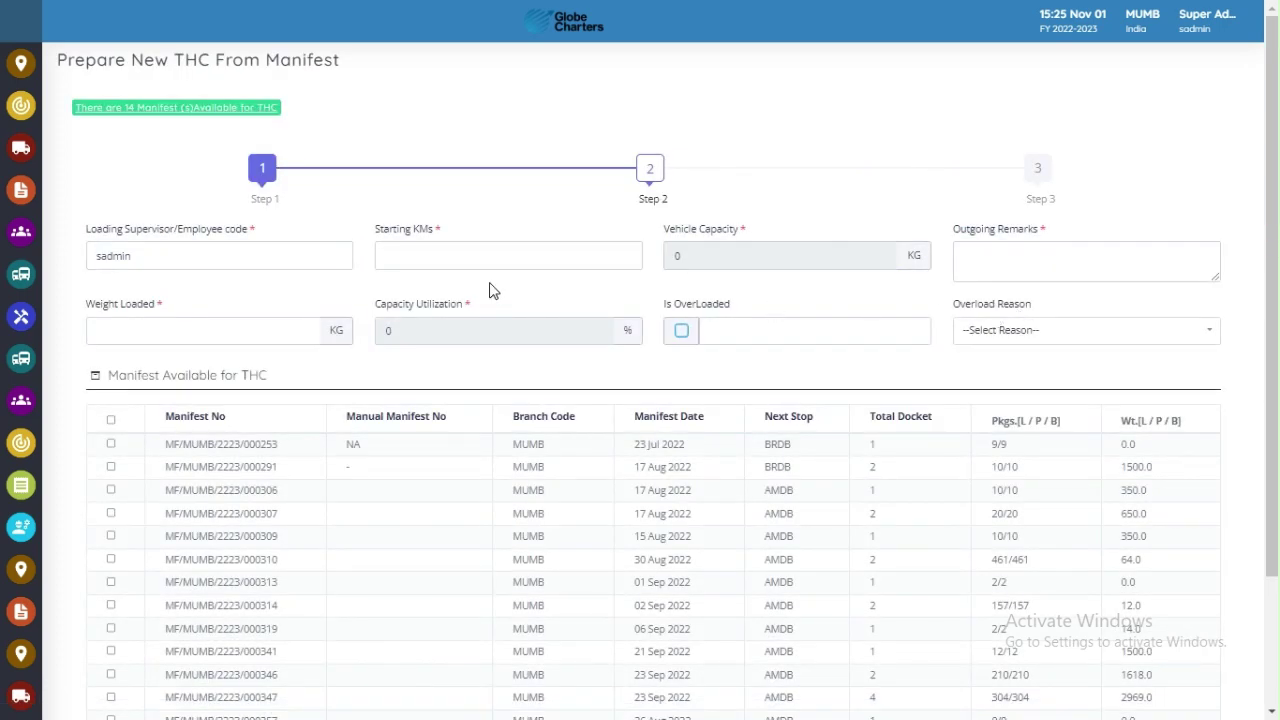
Set Starting KMs to 100 and enter "Okay" as the Outgoing Remarks.
click(427, 254)
text(100)
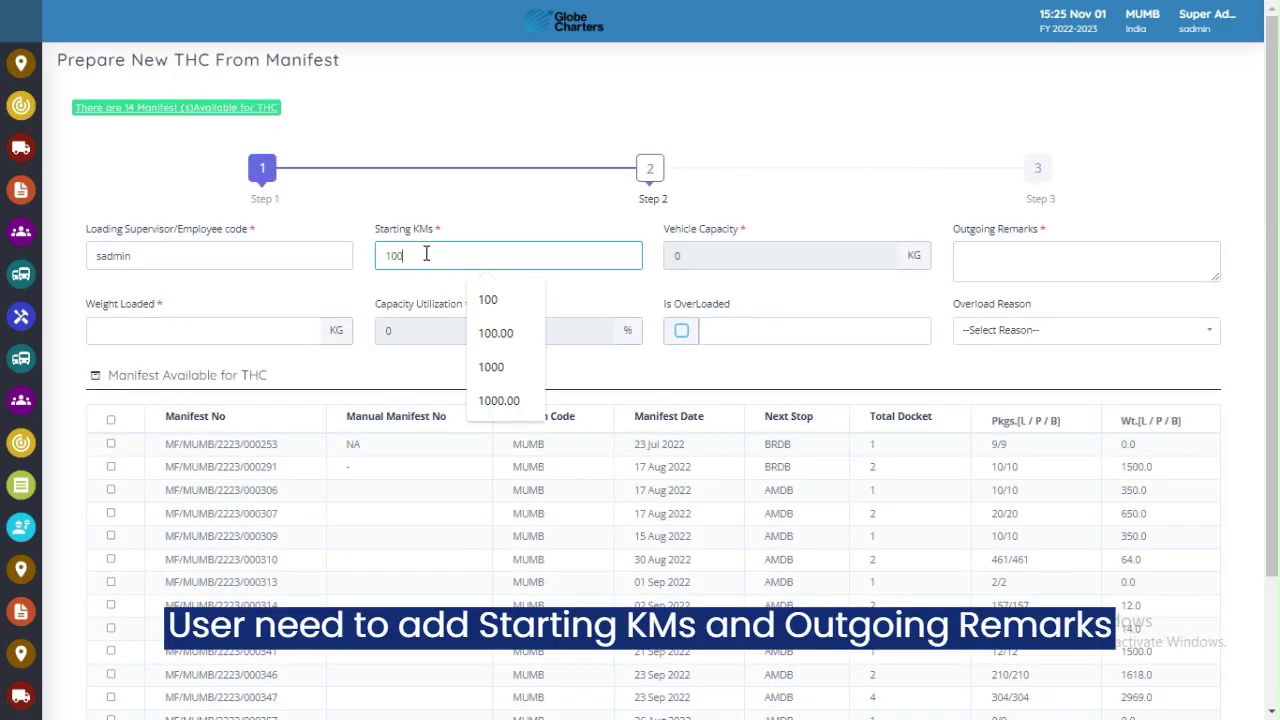
click(247, 337)
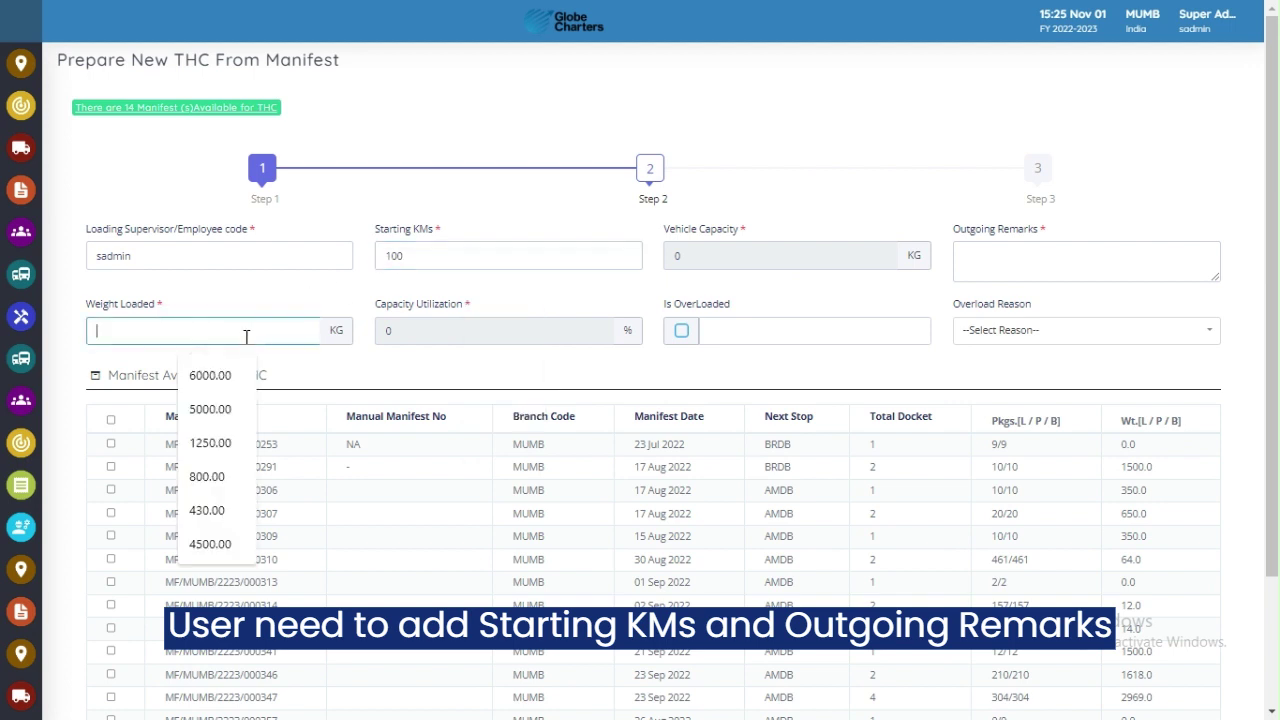
click(88, 466)
click(1008, 255)
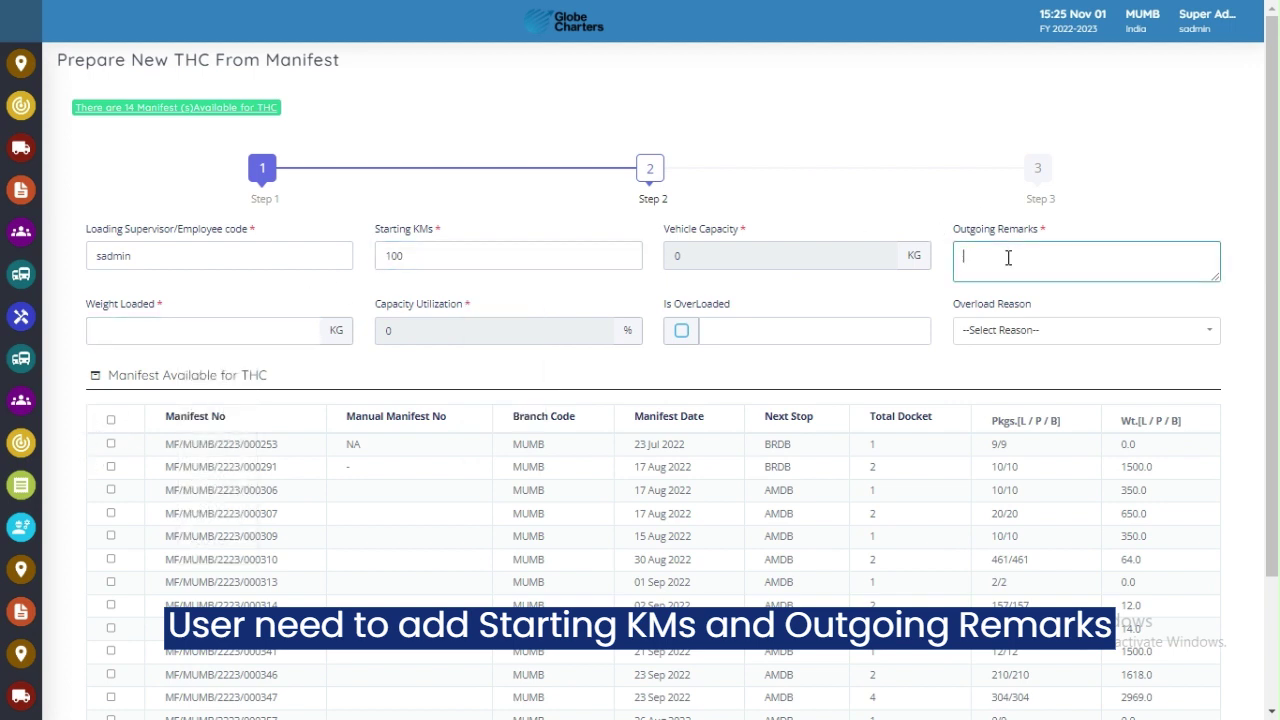
text(Okay)
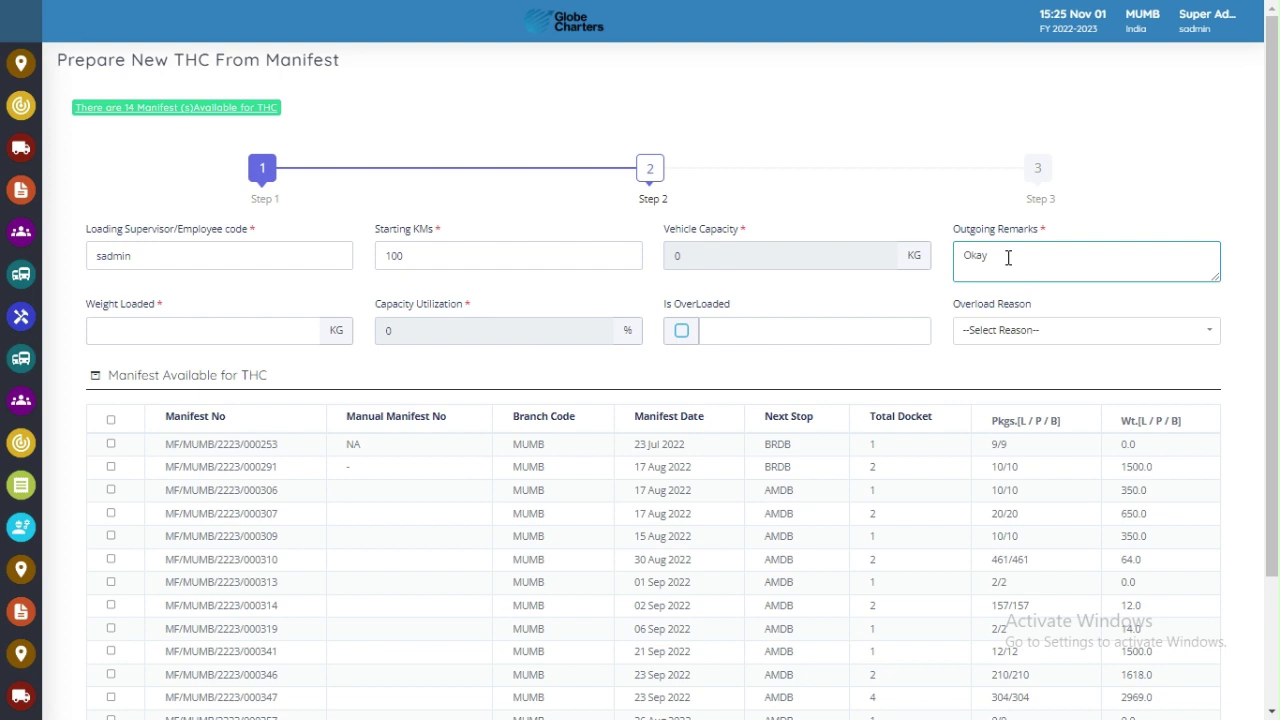
Select manifests MF/MUMB/2223/000291 and MF/MUMB/2223/000306 for the THC.
scroll(810, 339, down, 1)
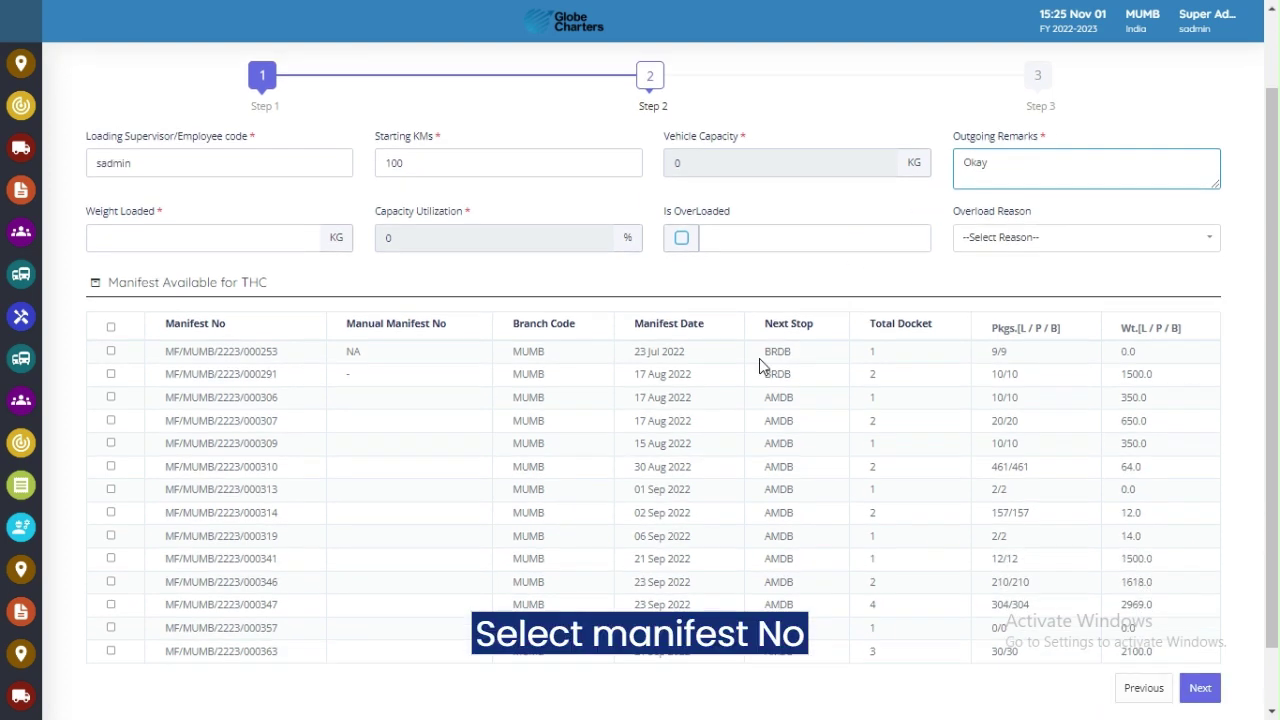
click(111, 375)
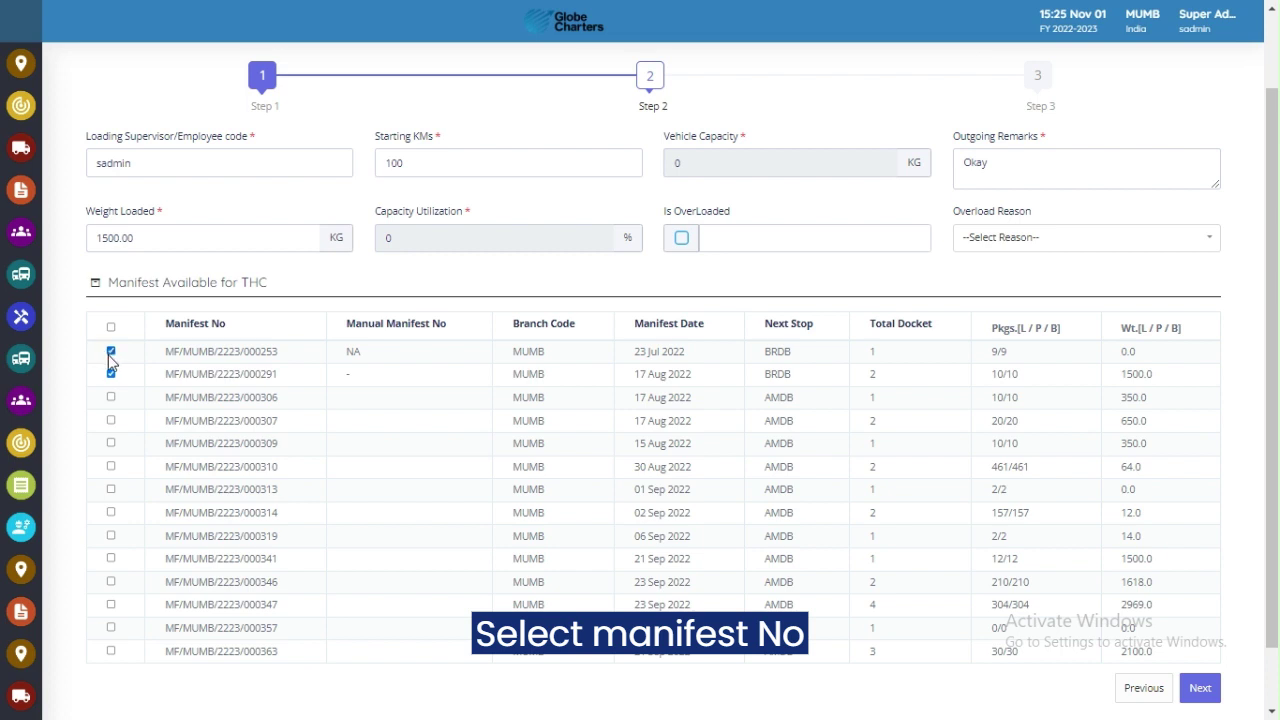
click(110, 353)
Continue to the payment details and submit the THC with the default amounts, confirming the entered data.
click(1195, 688)
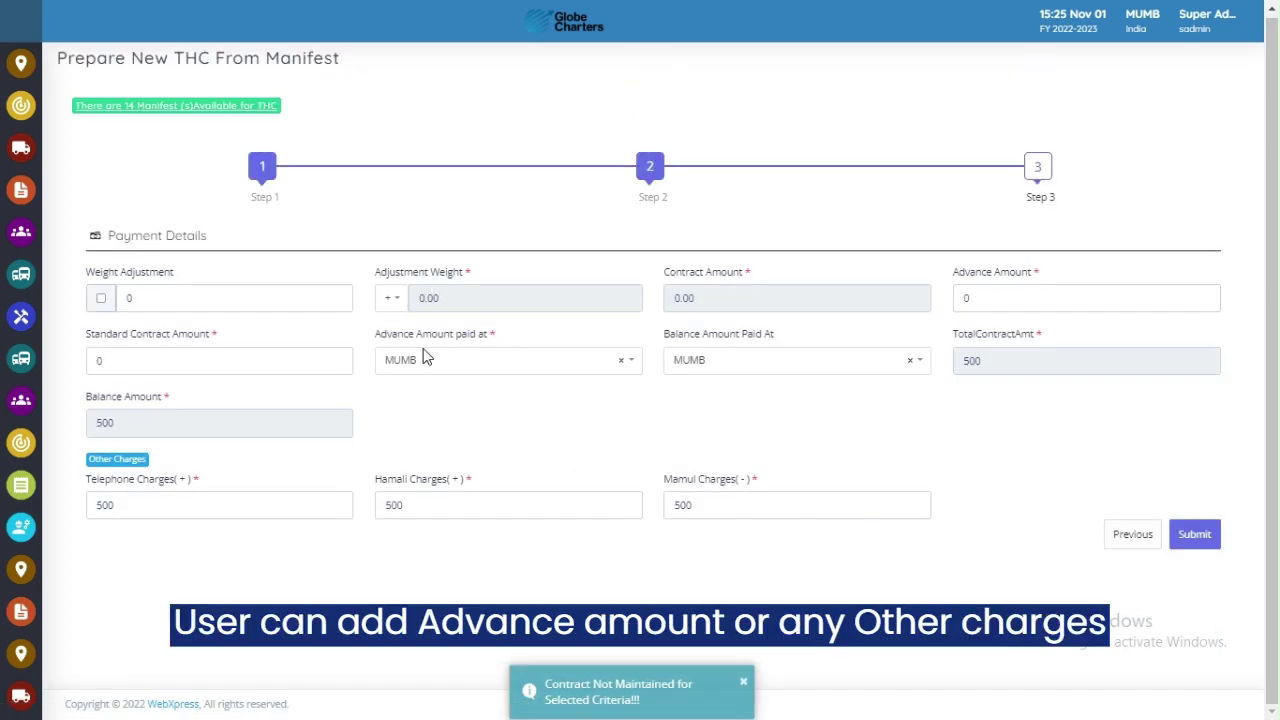
click(1193, 535)
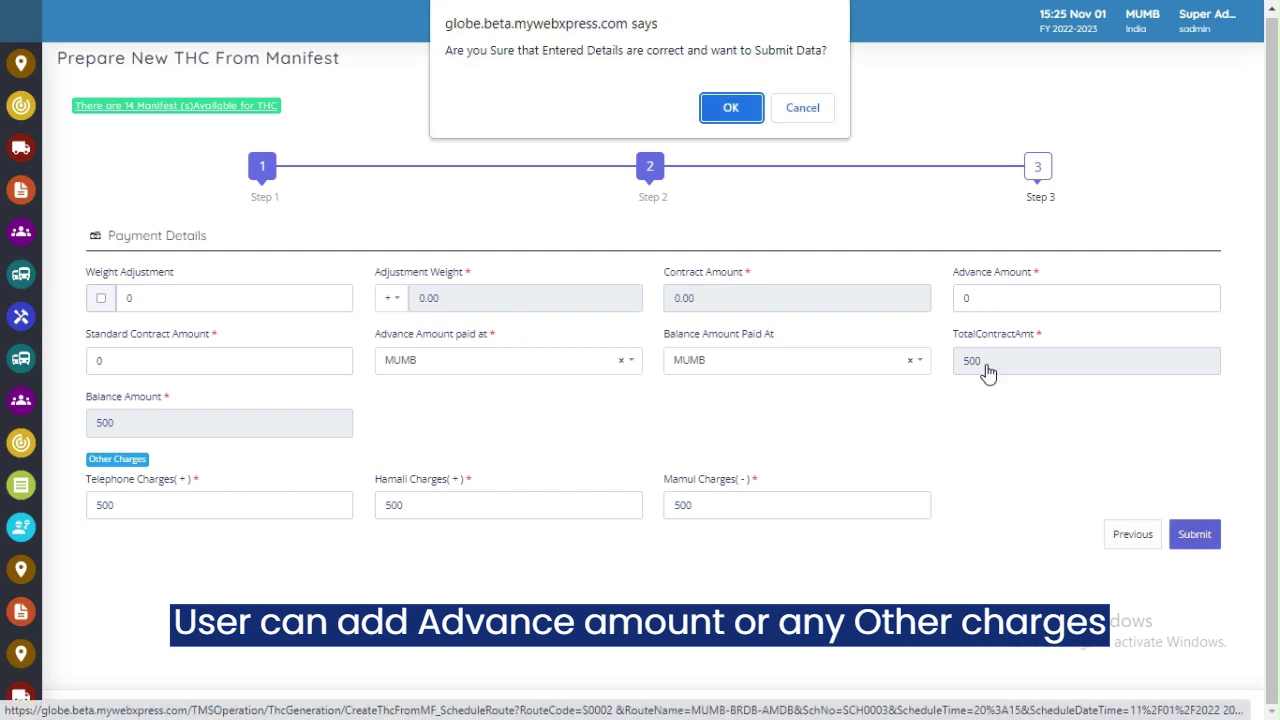
click(730, 112)
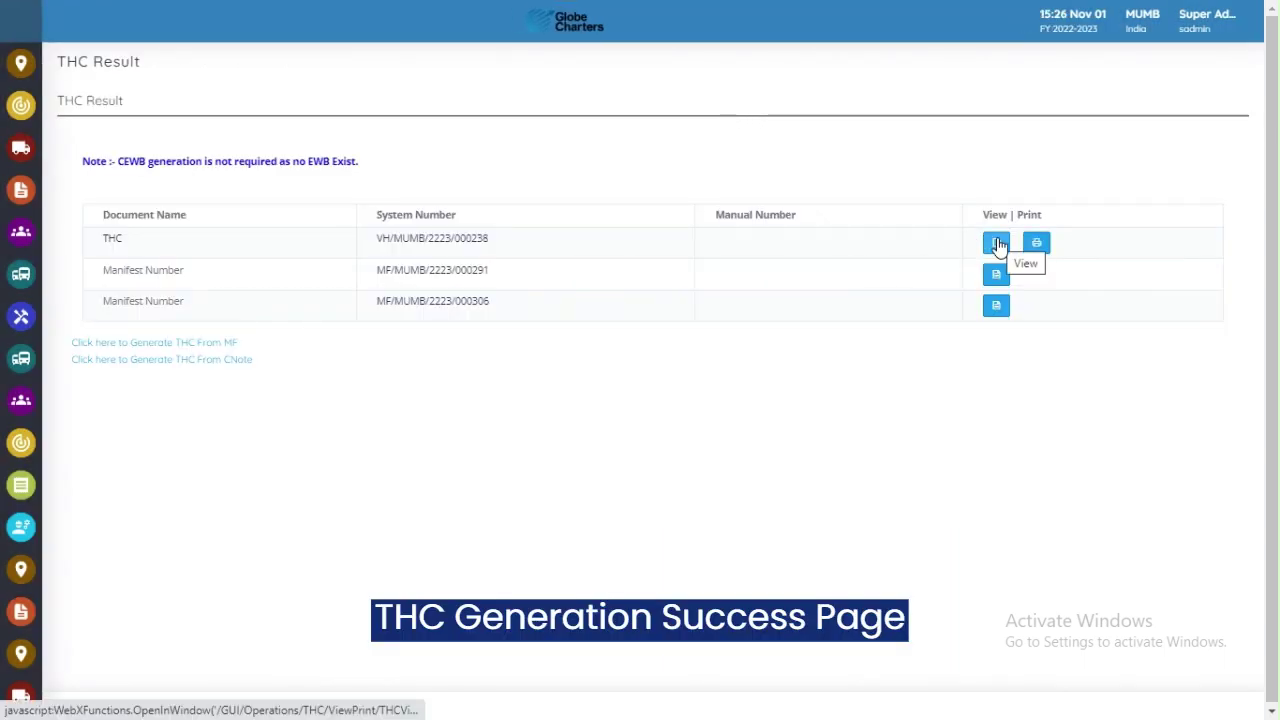
Copy the system number of the generated THC from the THC Result table.
drag(539, 245, 352, 252)
key(ctrl+c)
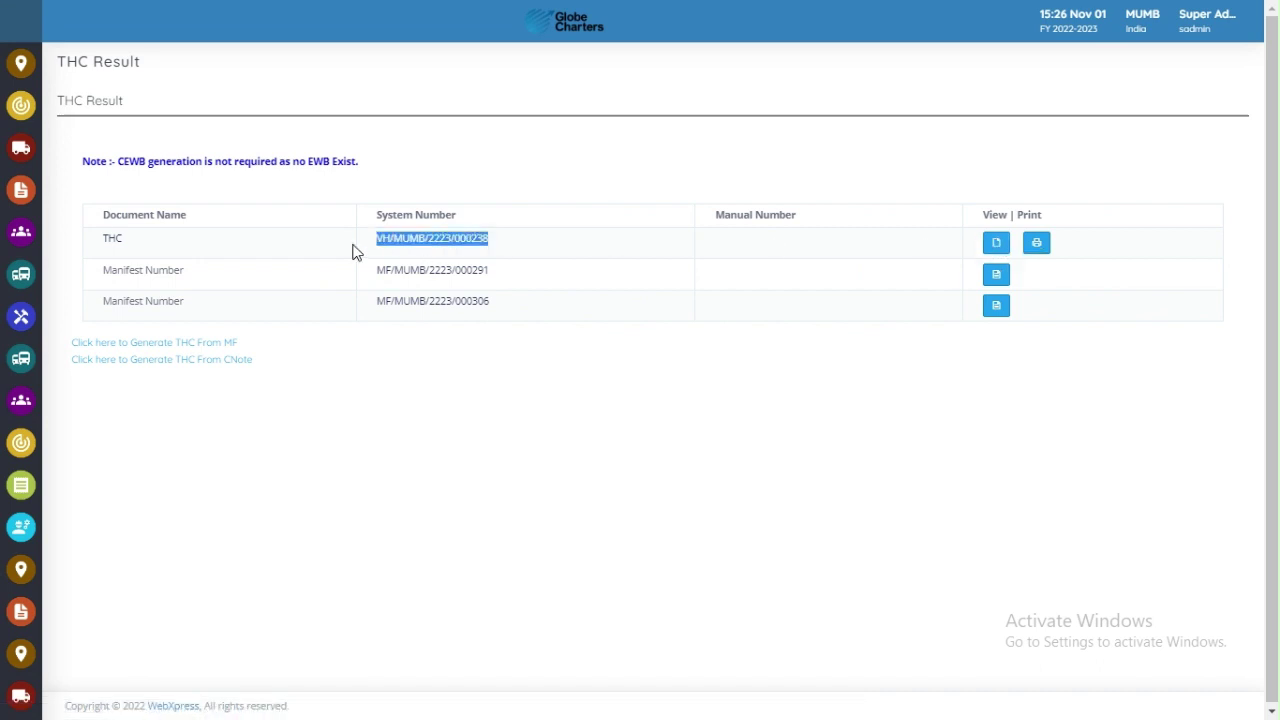
click(553, 376)
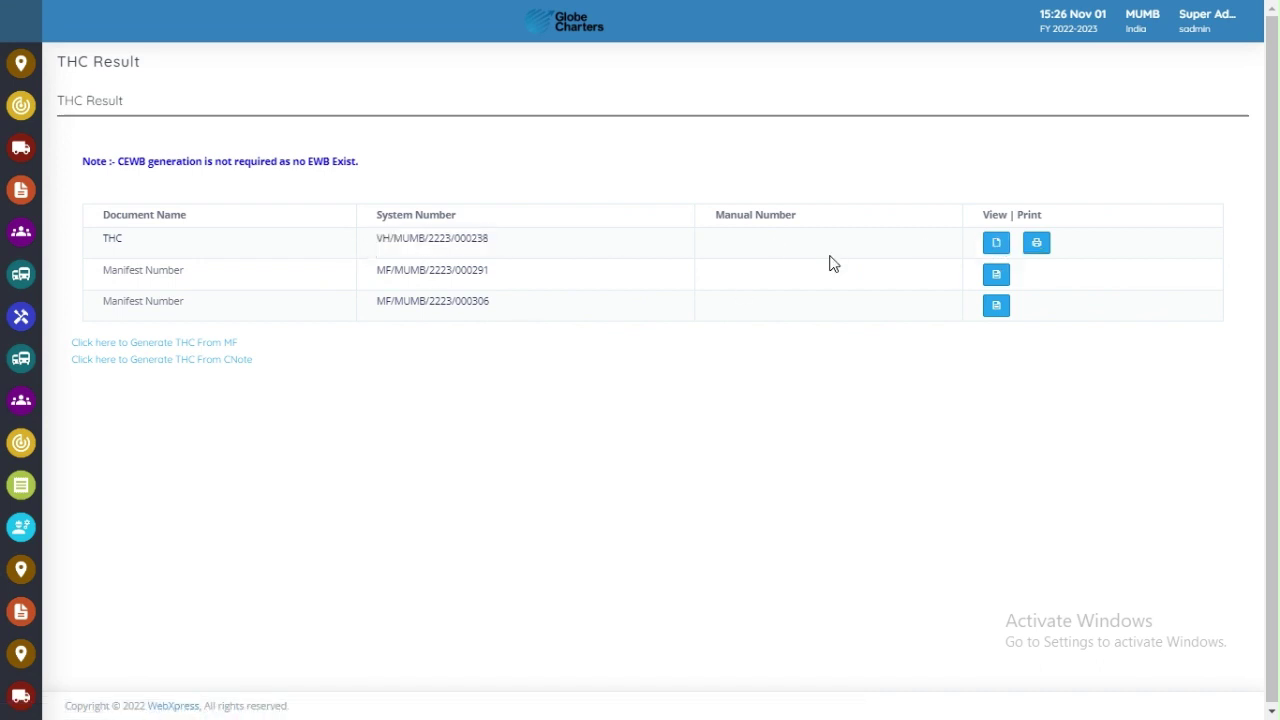
Open the generated THC's print view and examine its operations, contract, movement and load details.
click(996, 243)
click(692, 61)
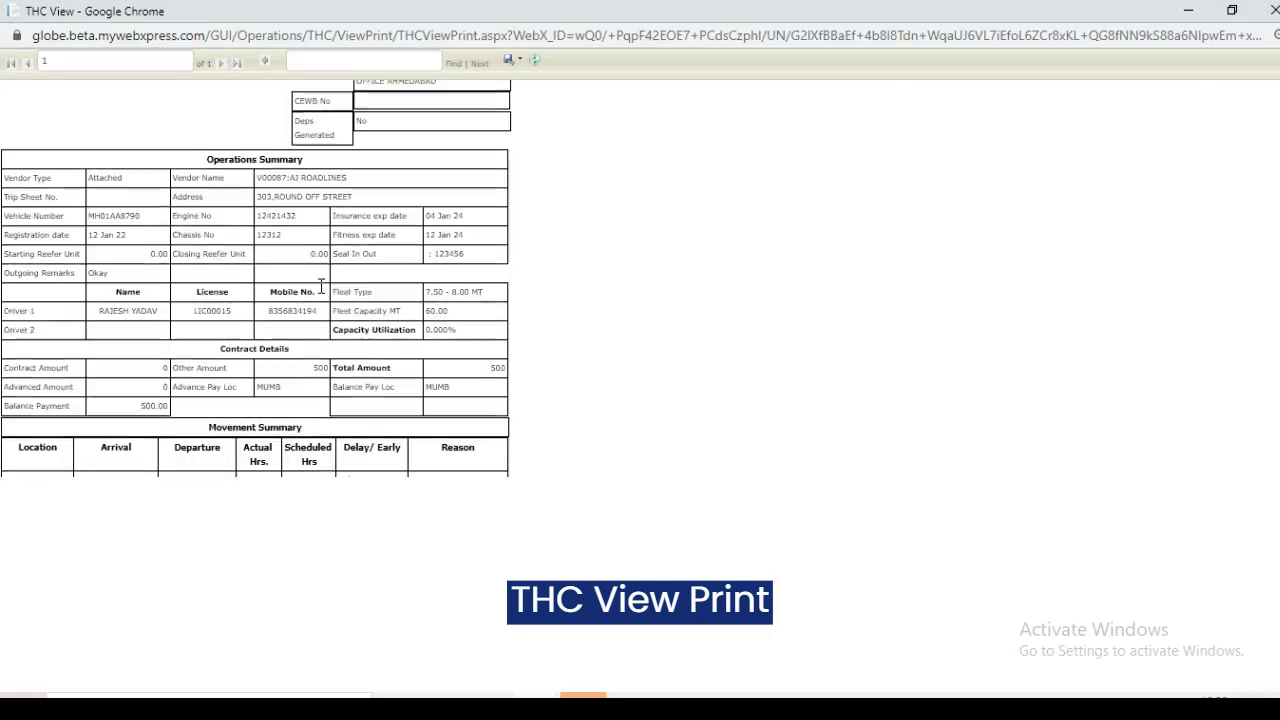
scroll(135, 210, down, 5)
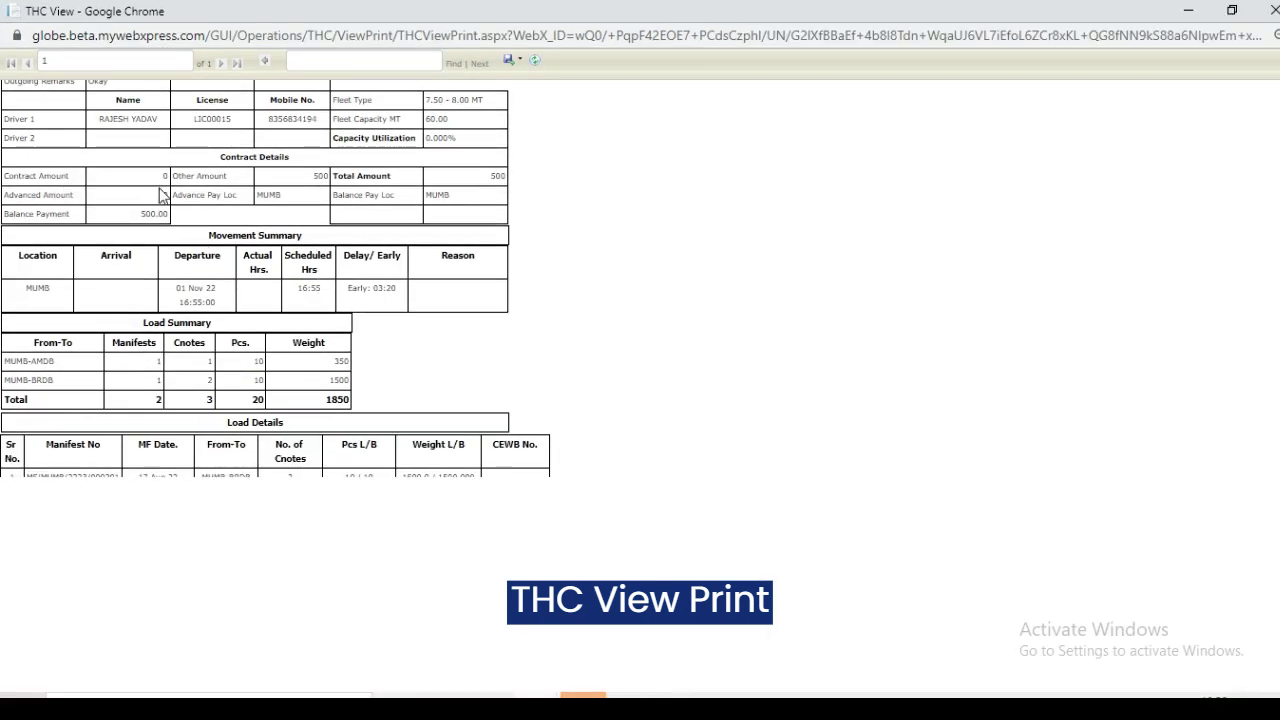
scroll(189, 199, down, 3)
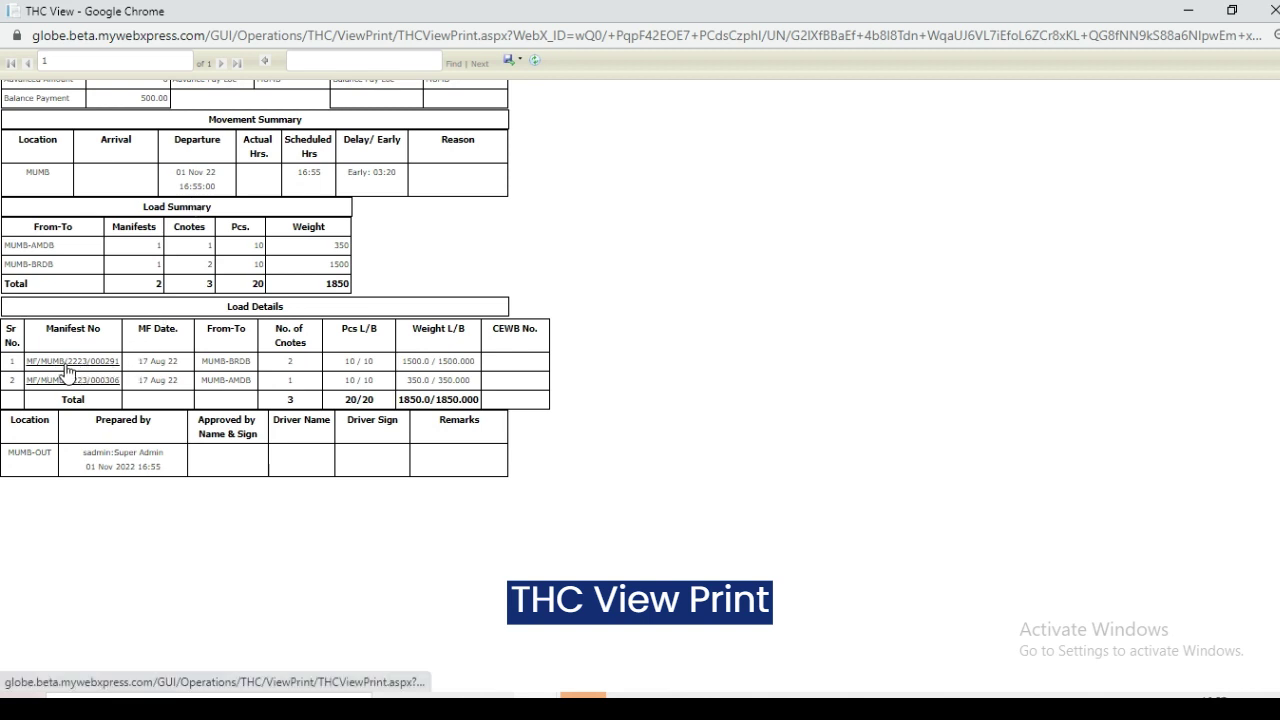
scroll(462, 231, up, 1)
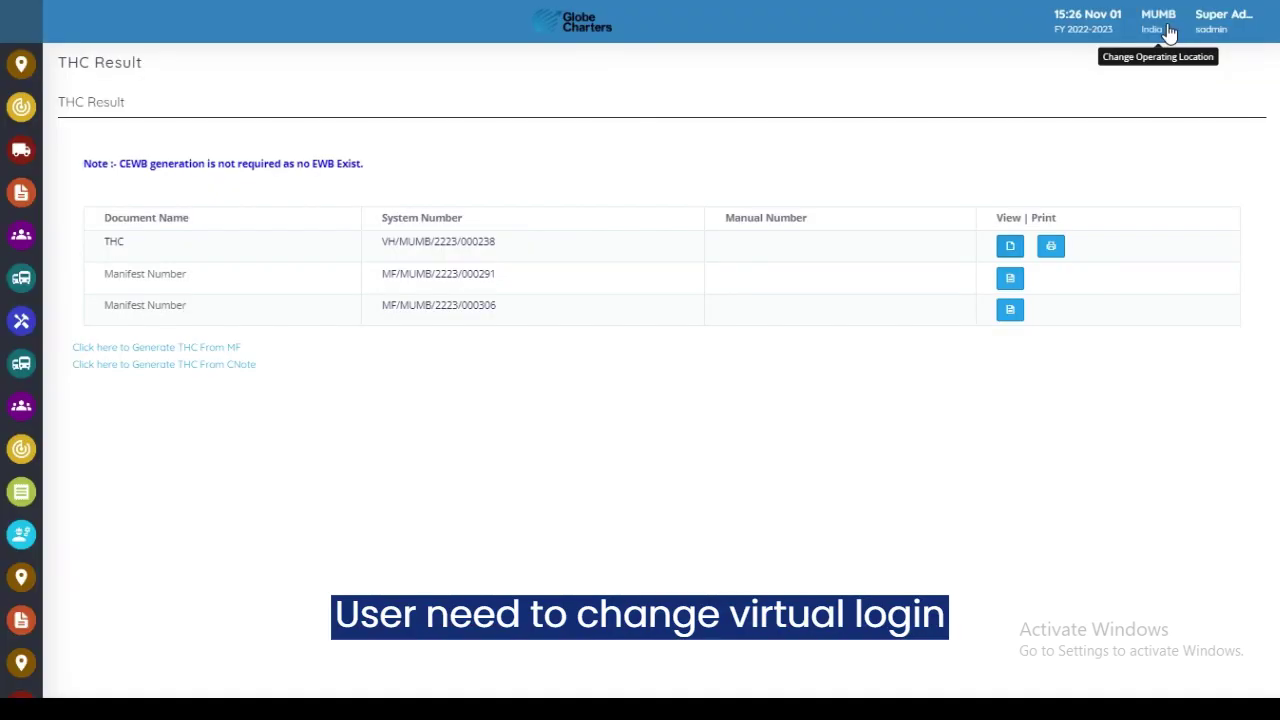
Change the virtual login location to BRANCH OFFICE BARODA : BRDB and save it.
click(1150, 22)
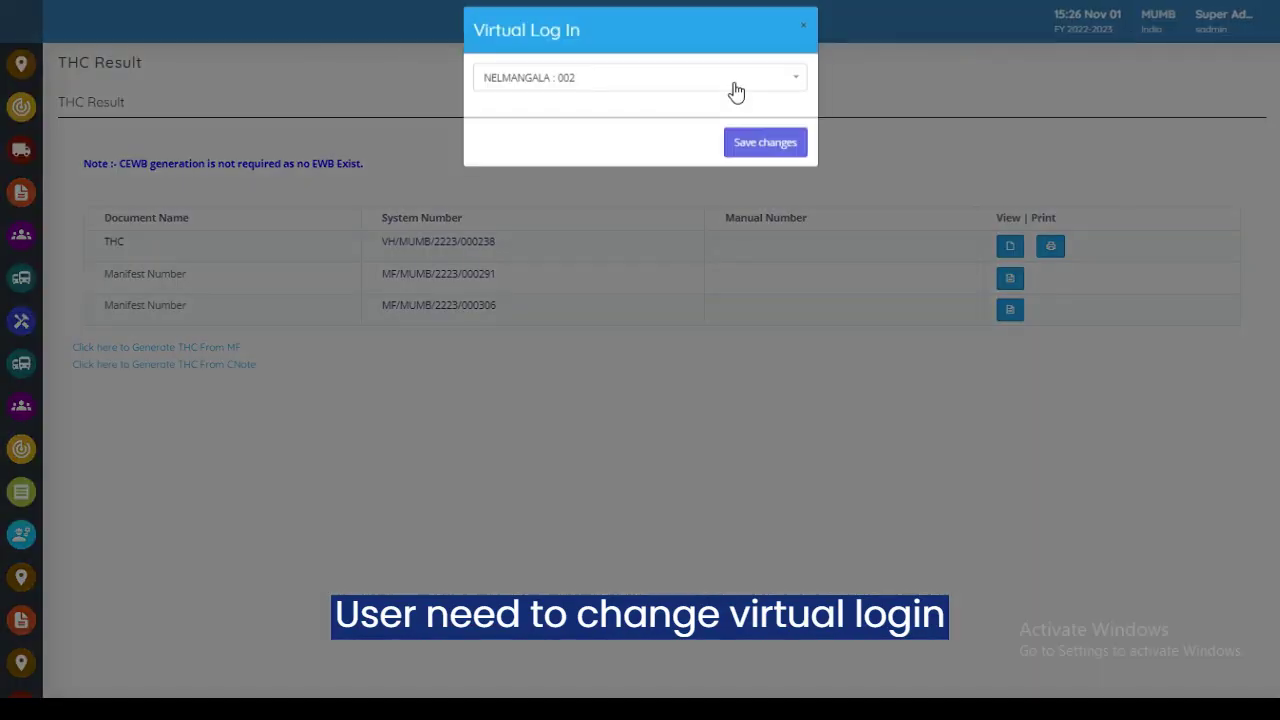
click(622, 102)
text(brdb)
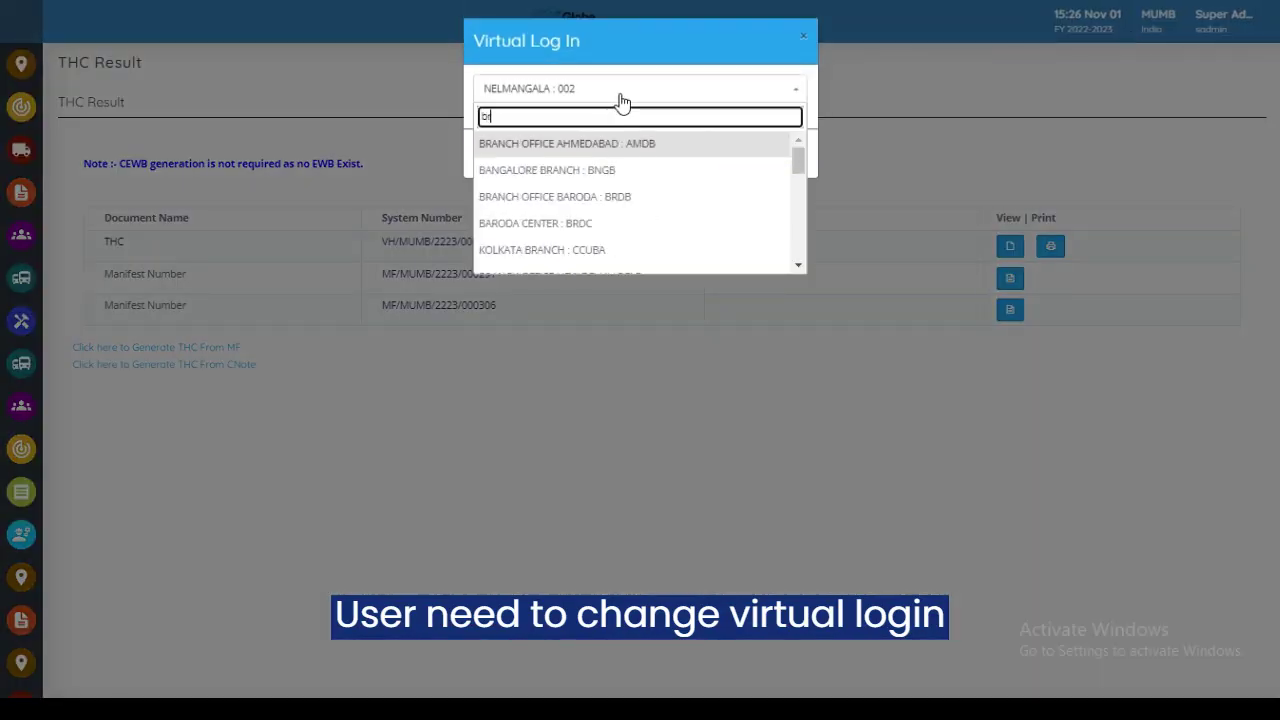
click(586, 145)
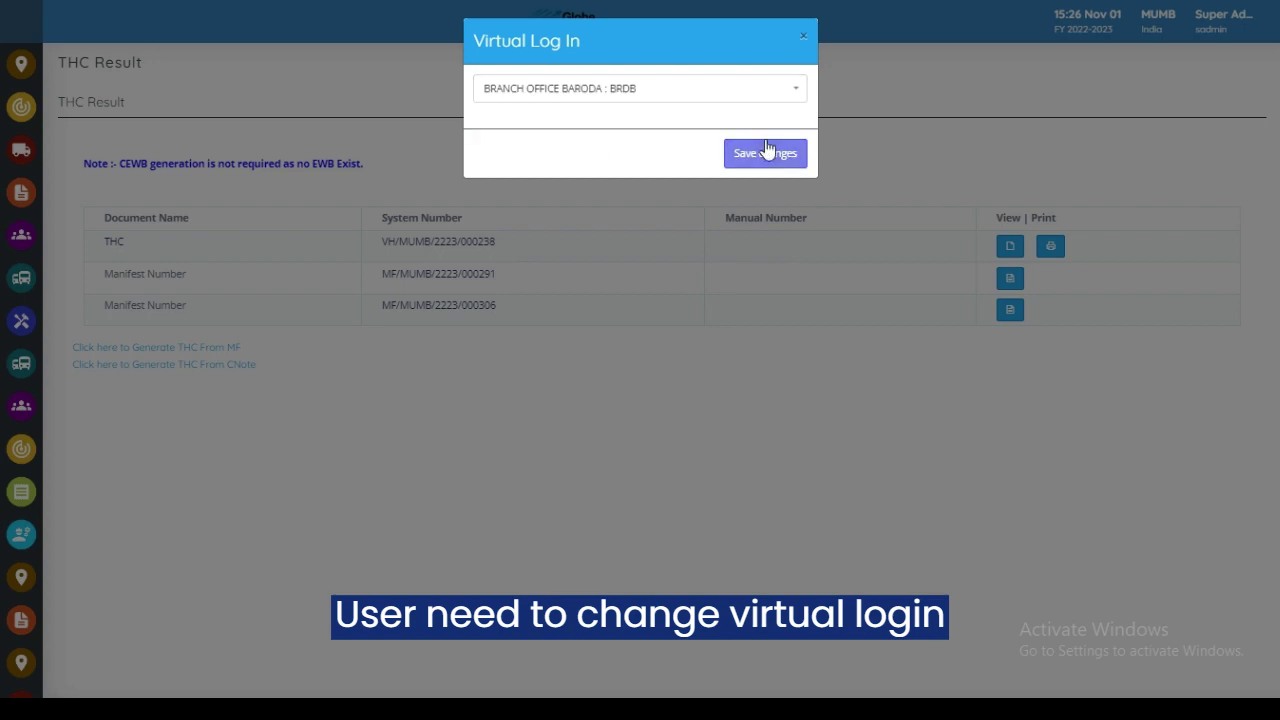
click(766, 150)
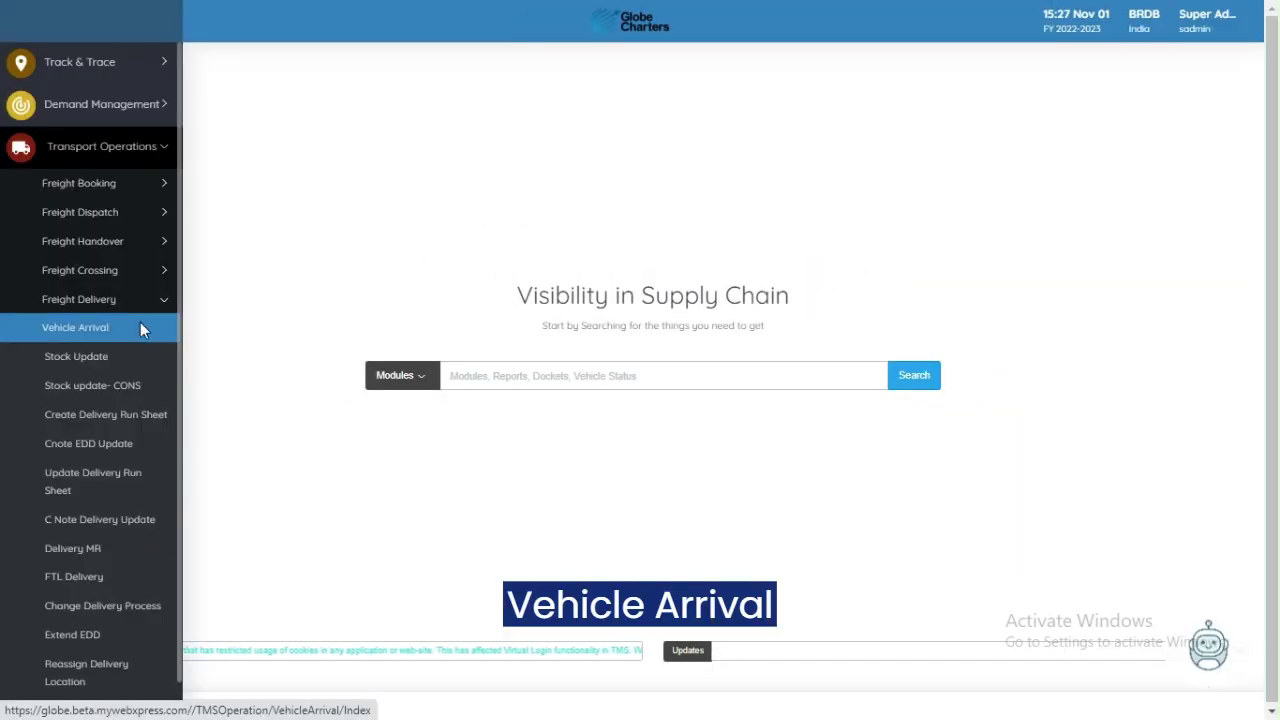
Open Vehicle Arrival under Freight Delivery and list the incoming THC by its copied THC number.
click(140, 328)
click(776, 189)
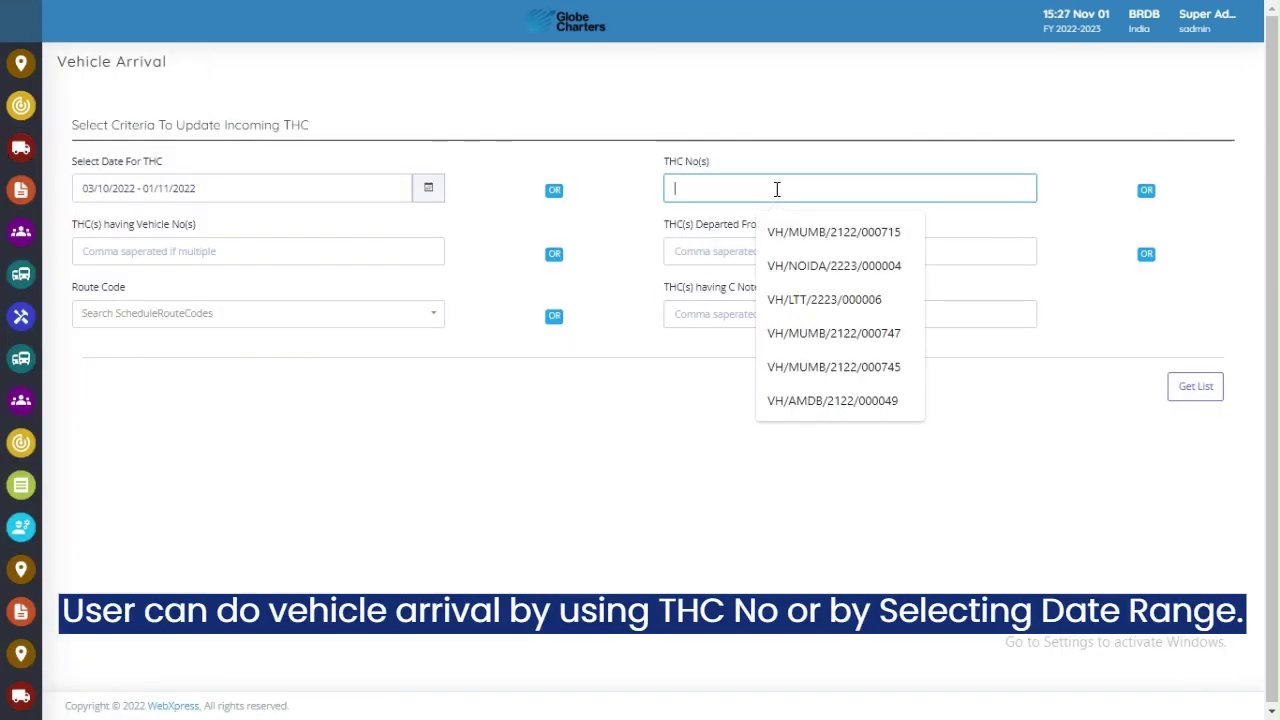
key(ctrl+v)
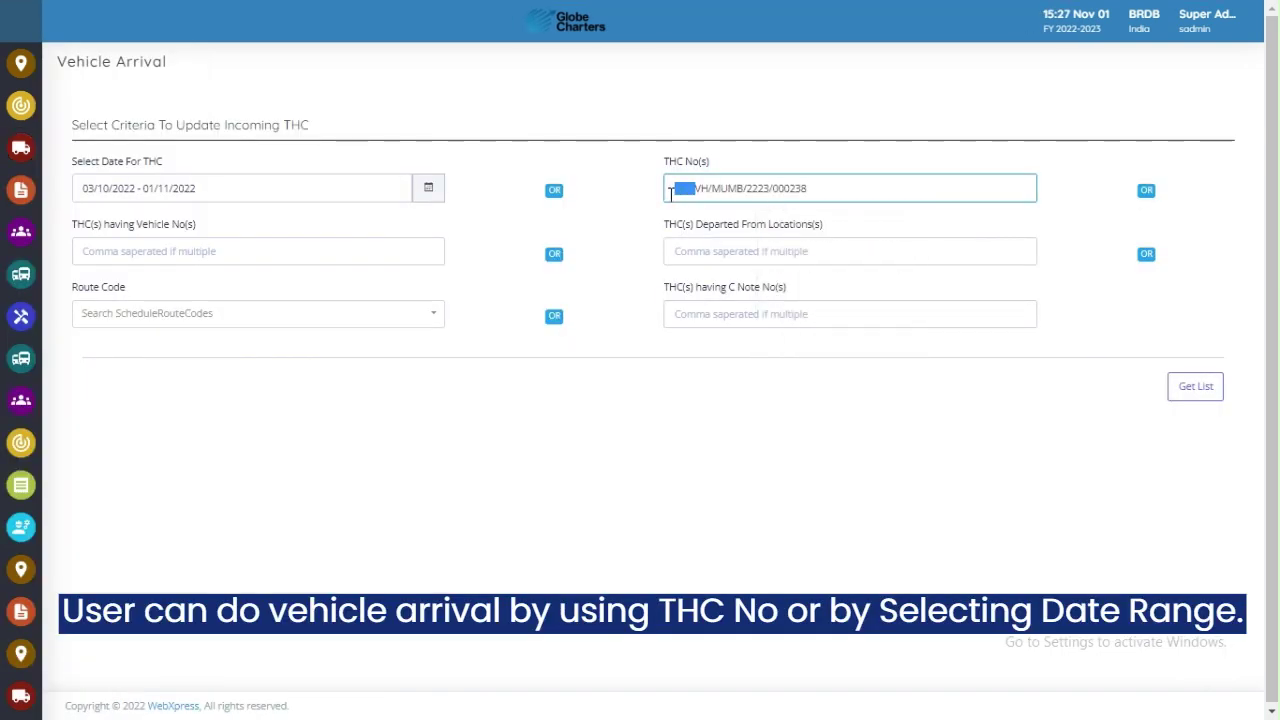
key(BackSpace)
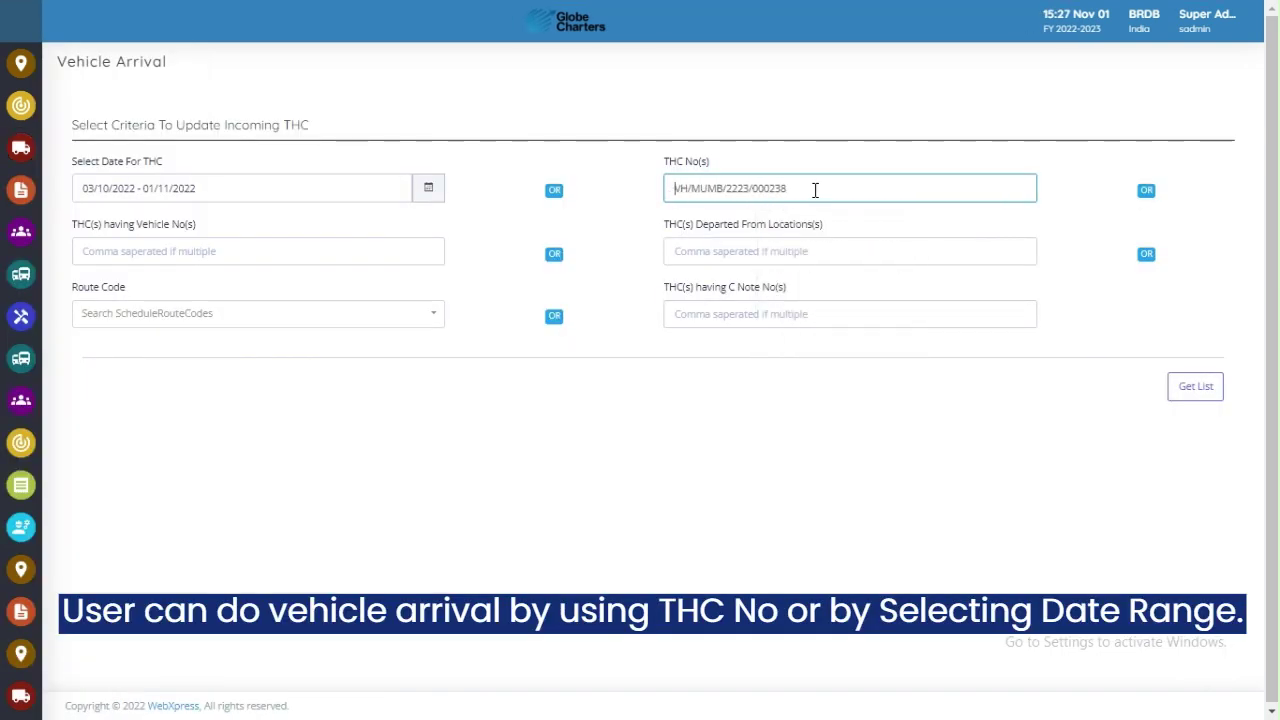
click(1178, 388)
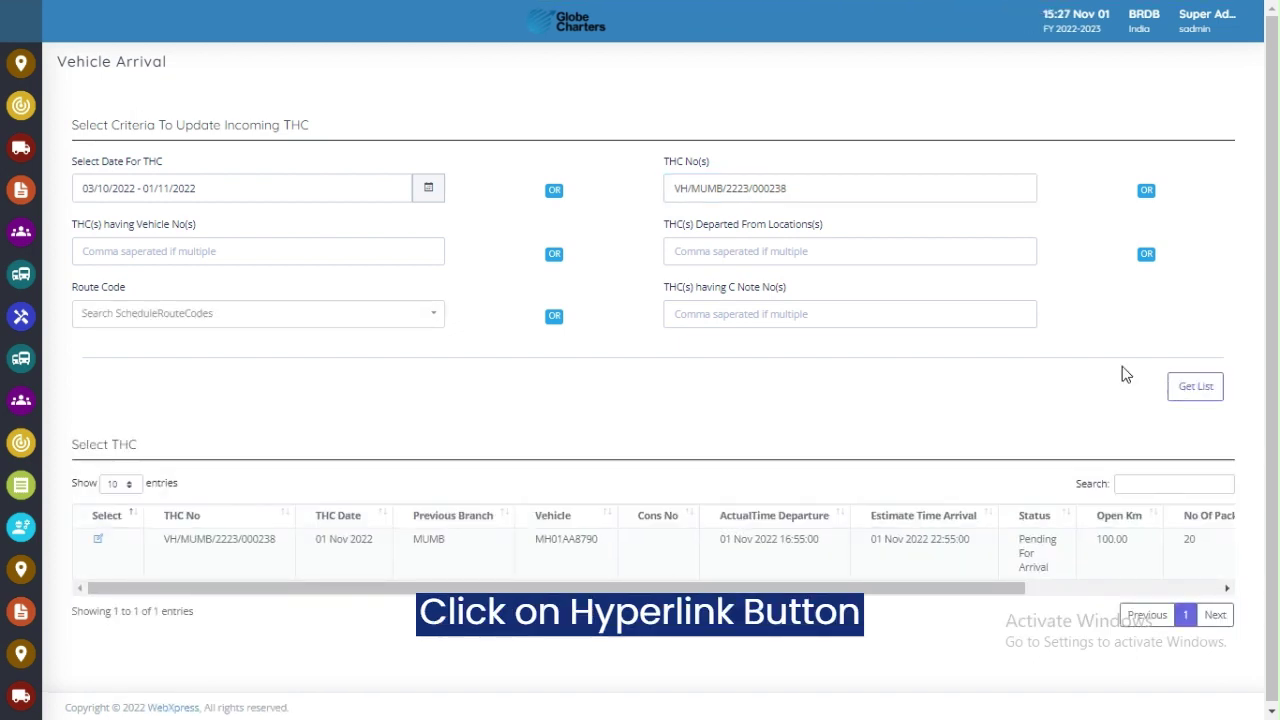
Open the listed THC's arrival form and enter closing KM 200 and incoming remarks "Okay".
scroll(185, 447, down, 1)
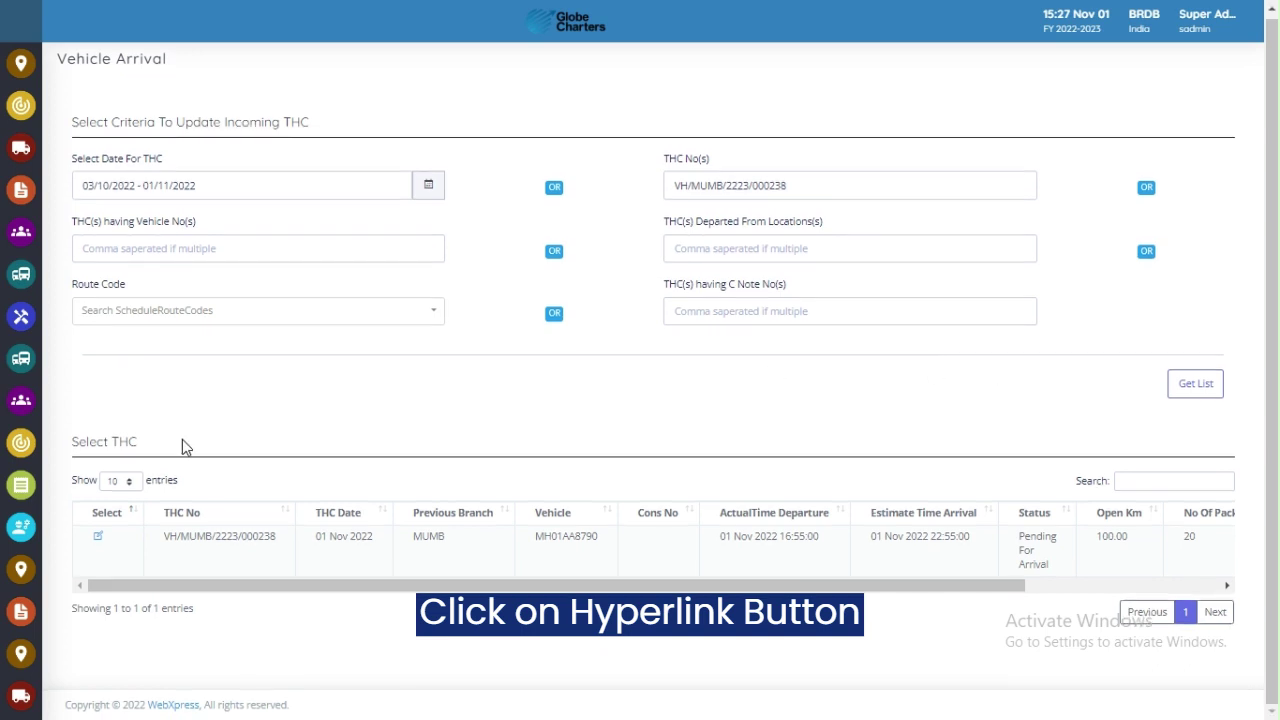
click(99, 536)
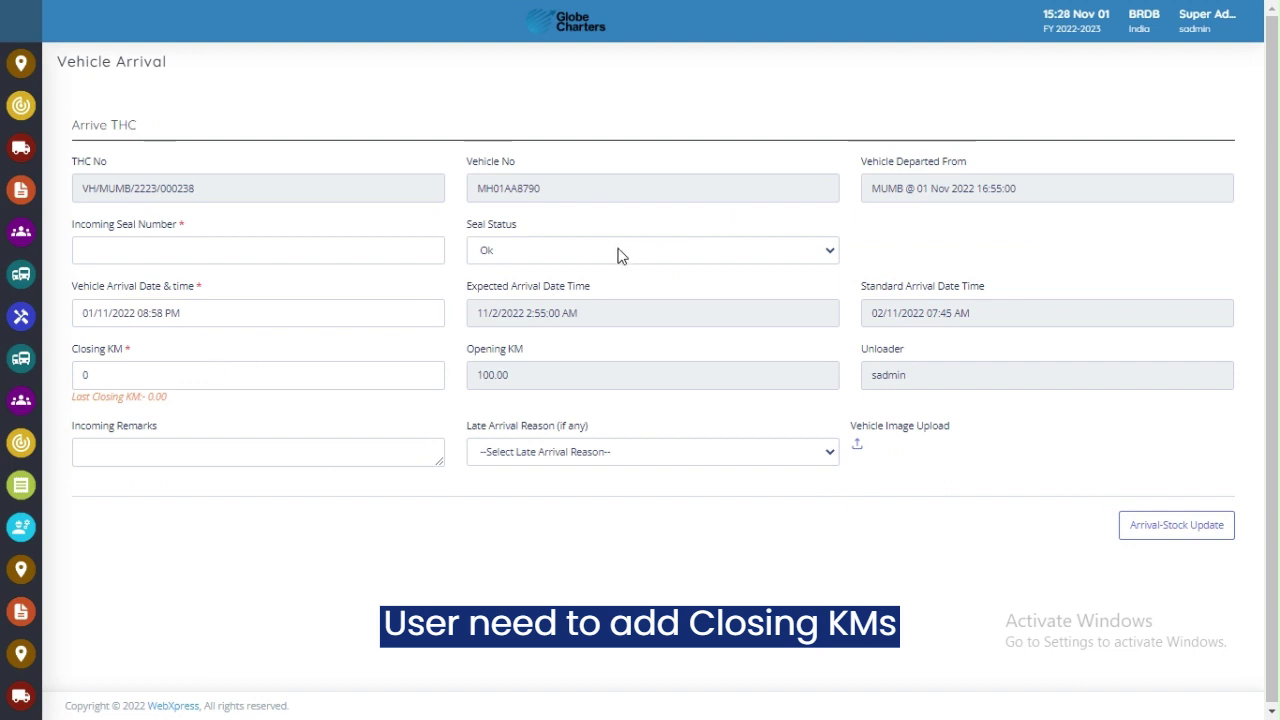
click(82, 365)
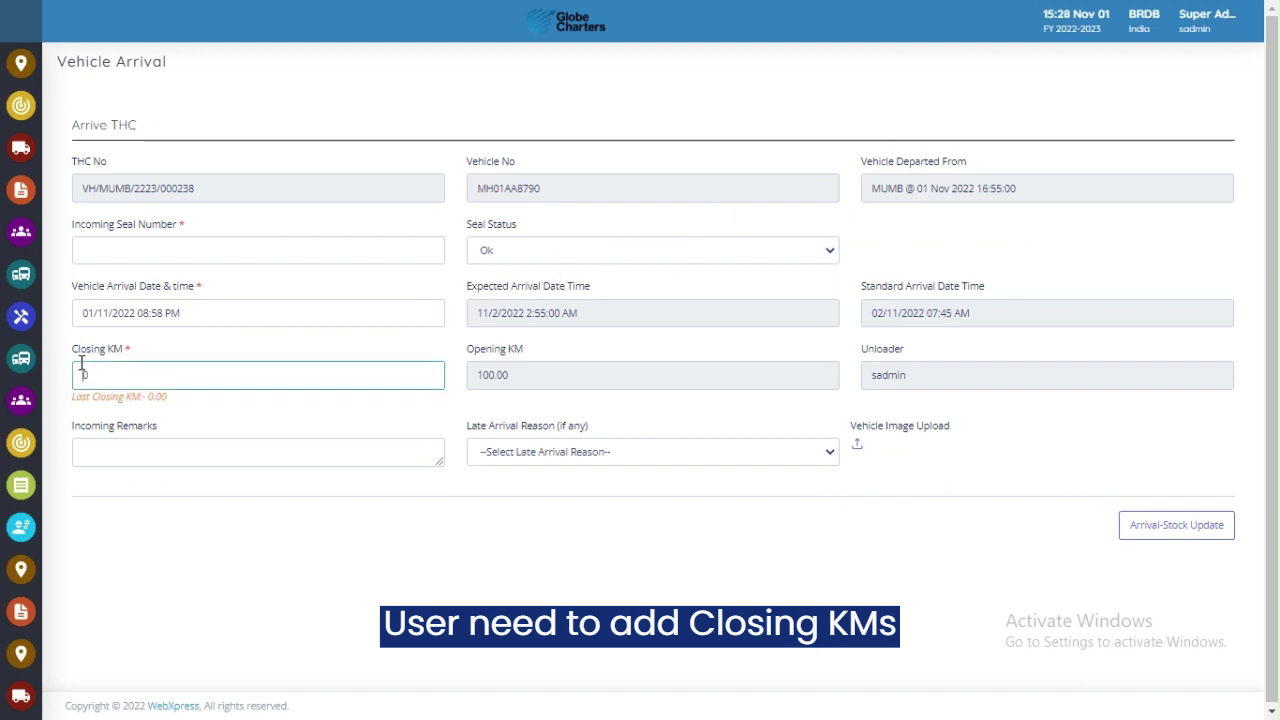
text(200)
click(312, 461)
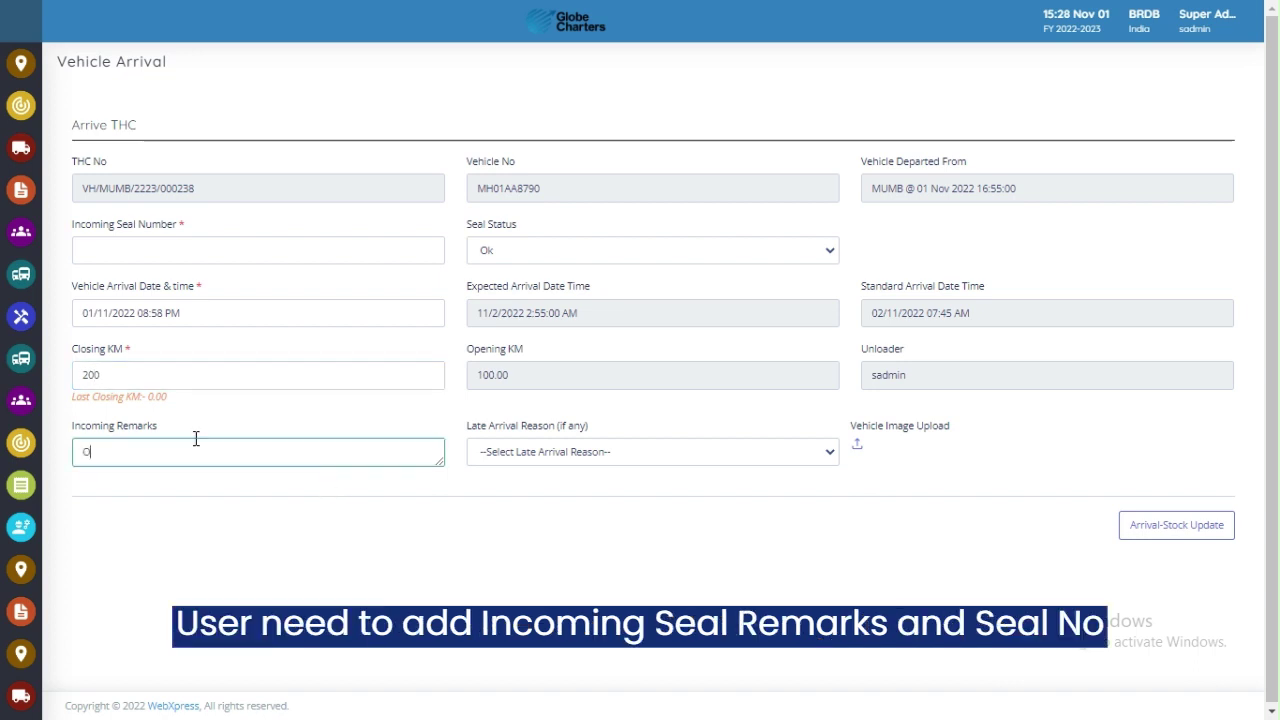
Enter 123456 as the incoming seal number and submit the arrival to continue to the stock update.
click(277, 248)
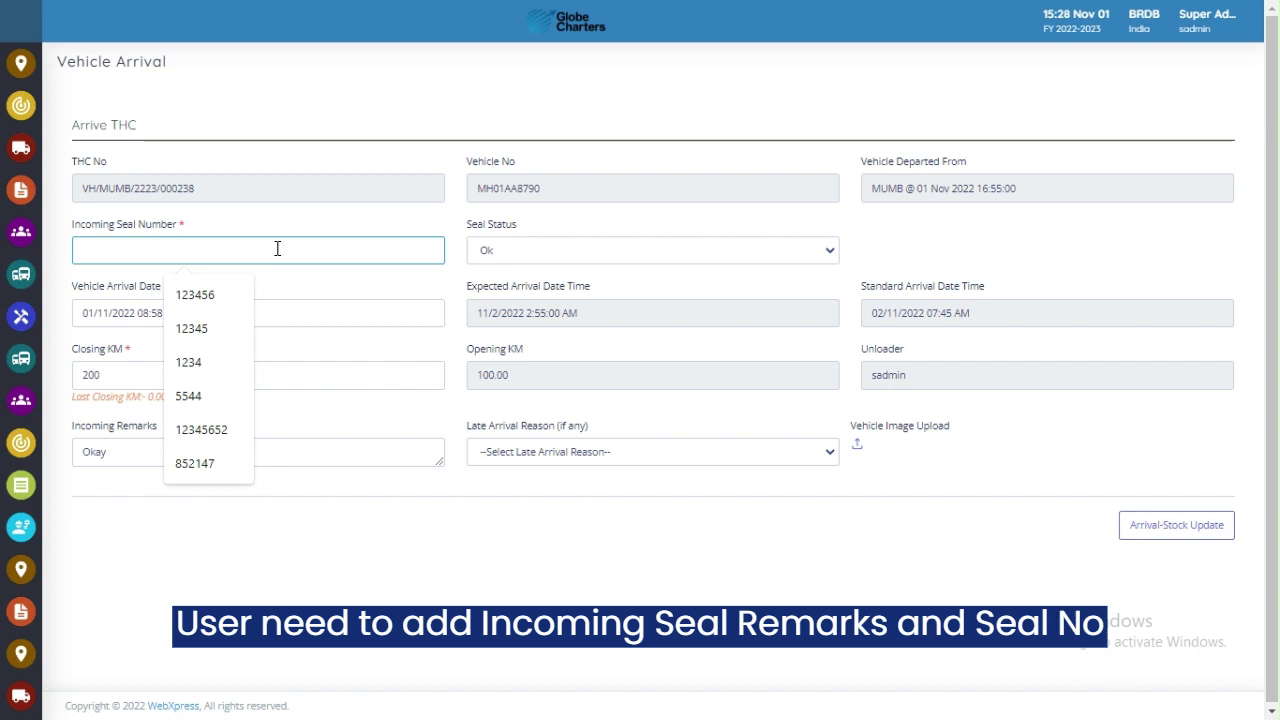
text(123456)
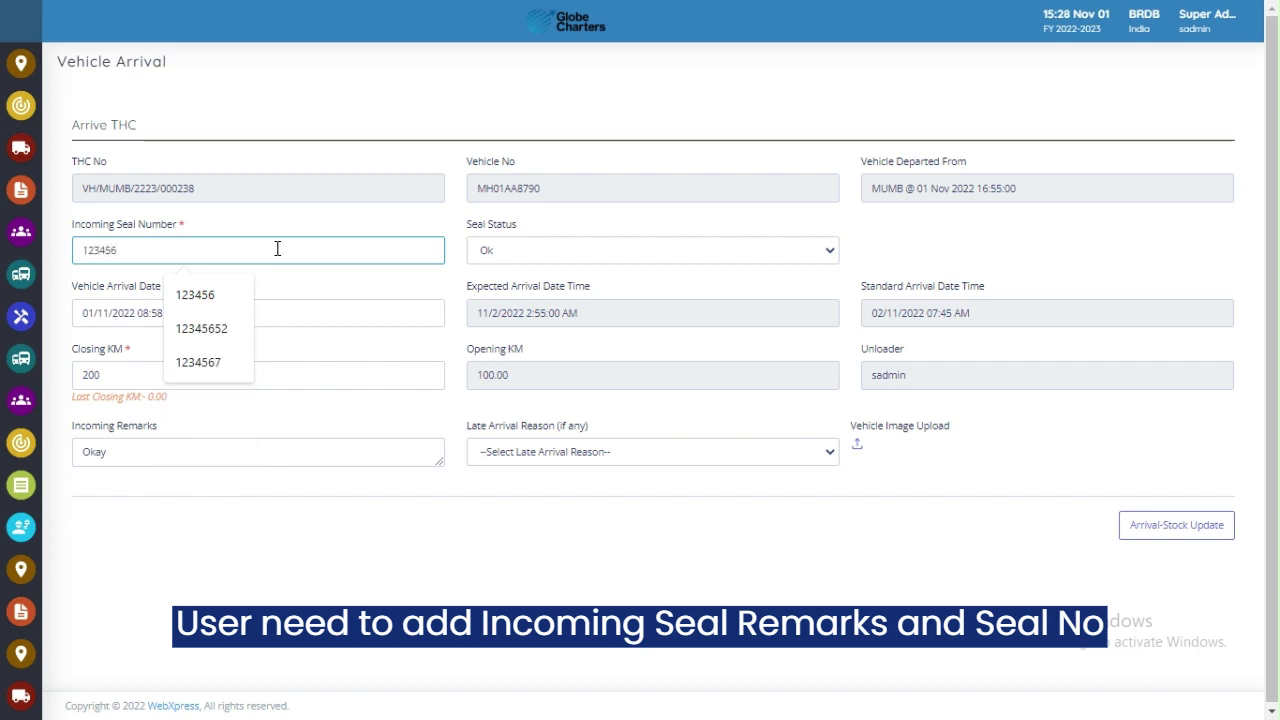
click(269, 226)
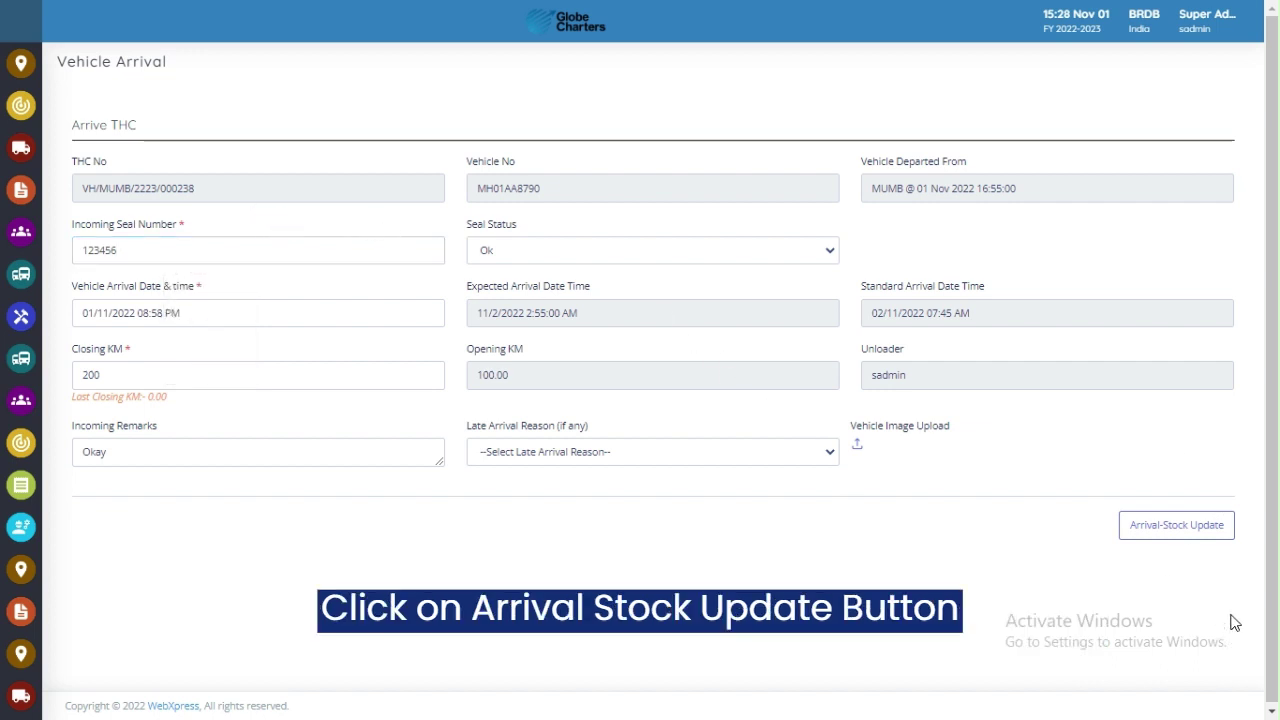
click(1157, 541)
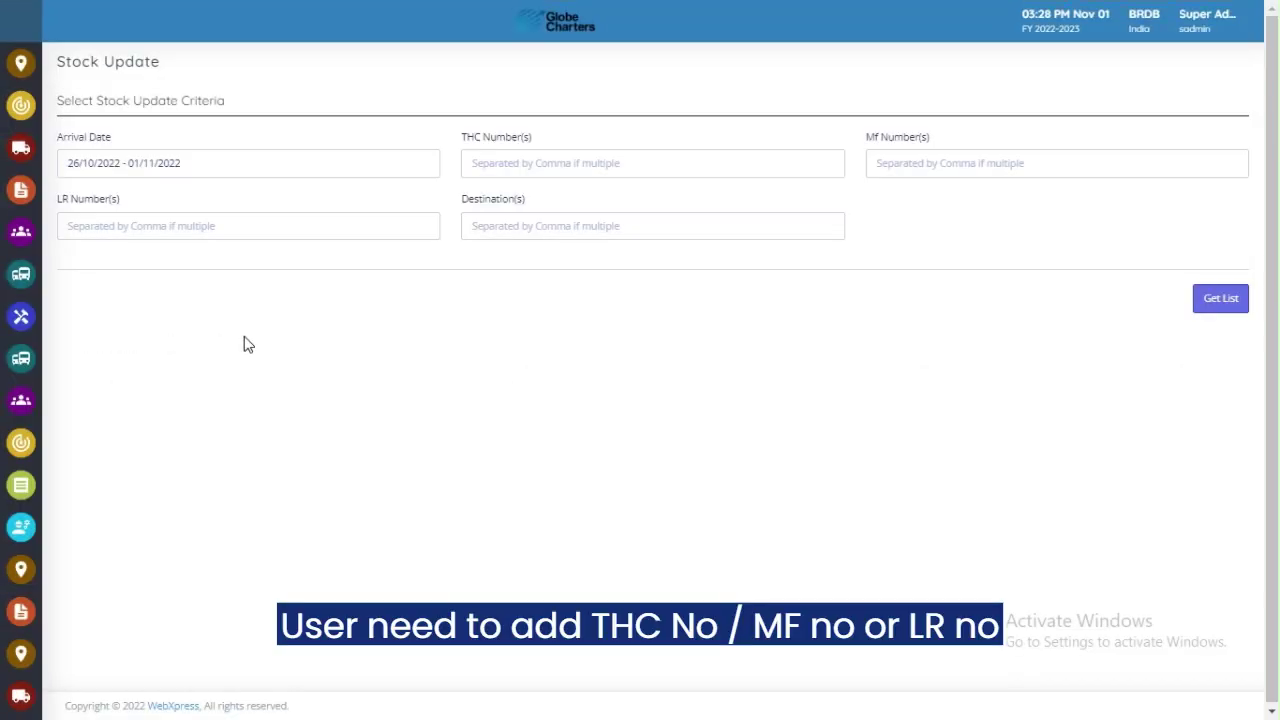
List the arrived THC by its THC number under Stock Update and open its stock list.
click(523, 163)
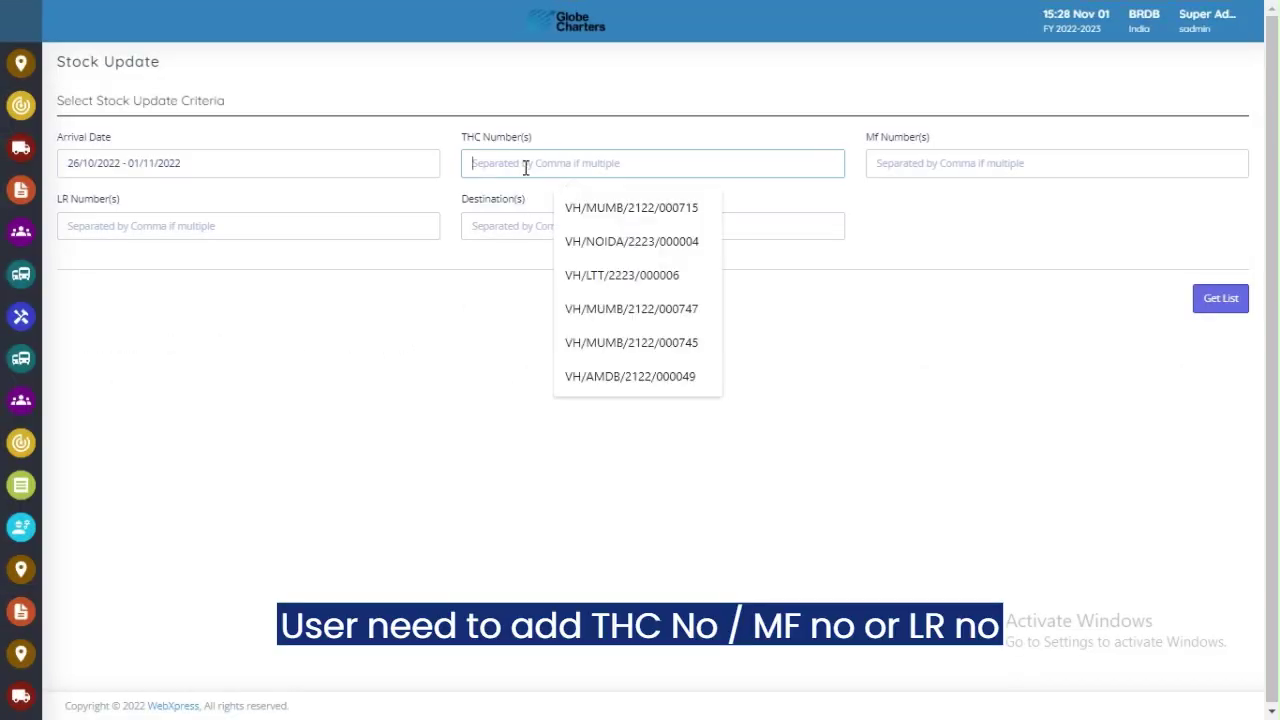
text(VH/MUMB/2223/000238)
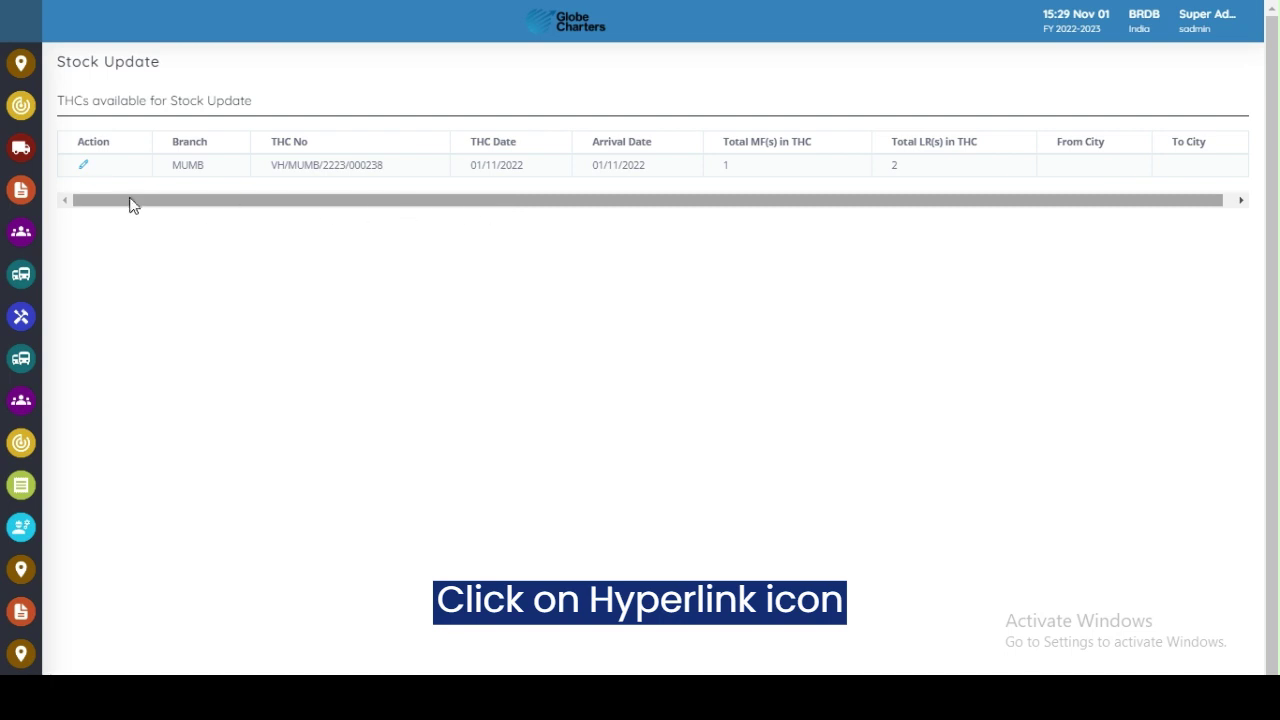
click(86, 168)
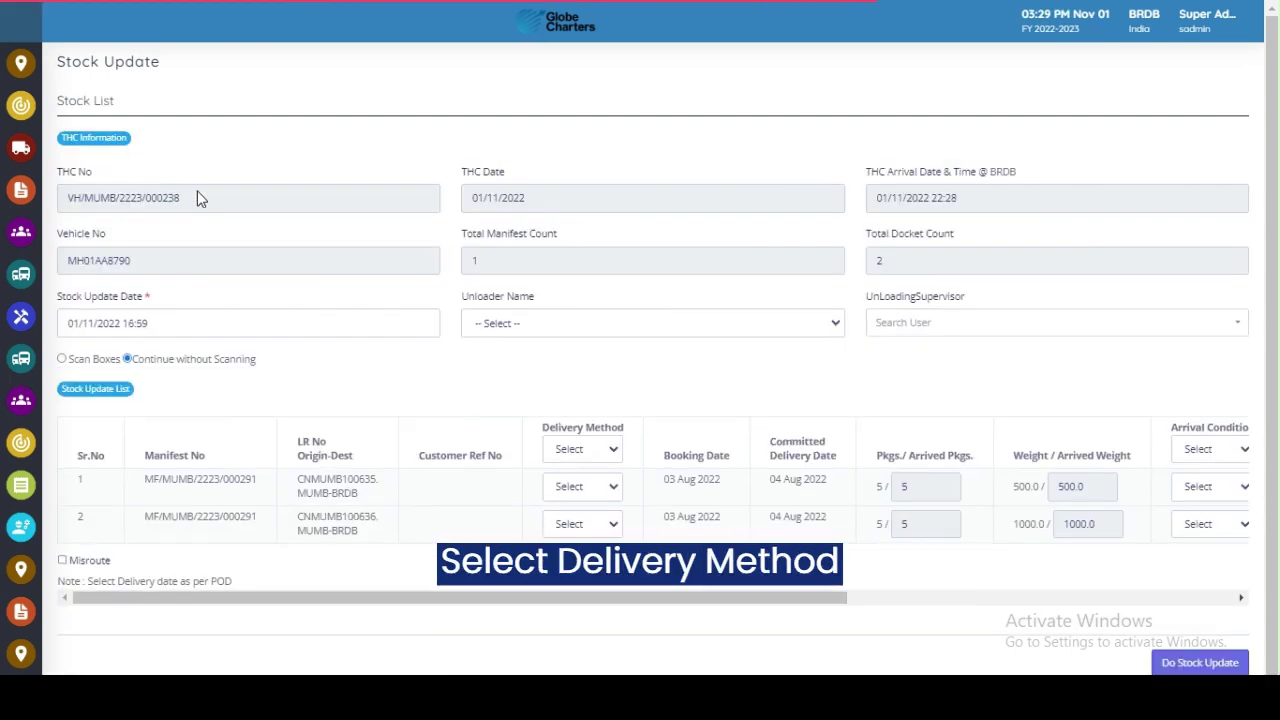
Set the delivery method to DIRECT DELIVERY and the arrival condition to "Shipment received in good condition" for all listed LRs.
click(613, 458)
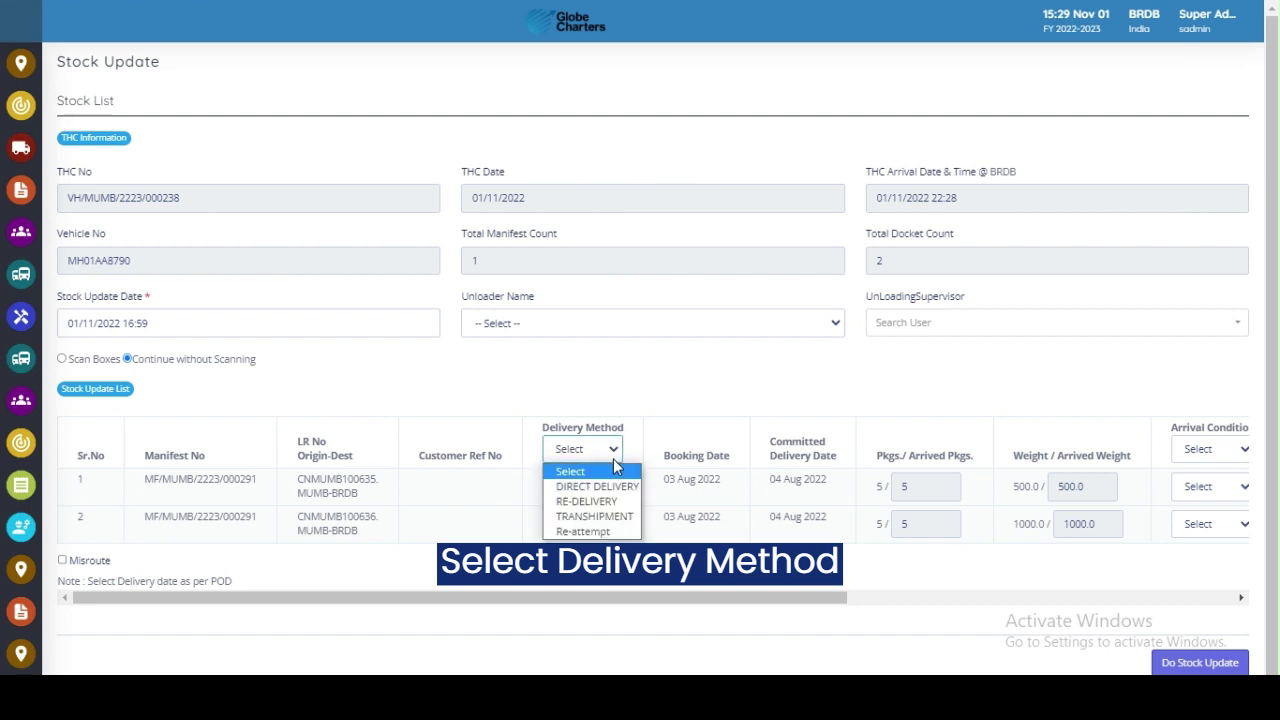
click(610, 486)
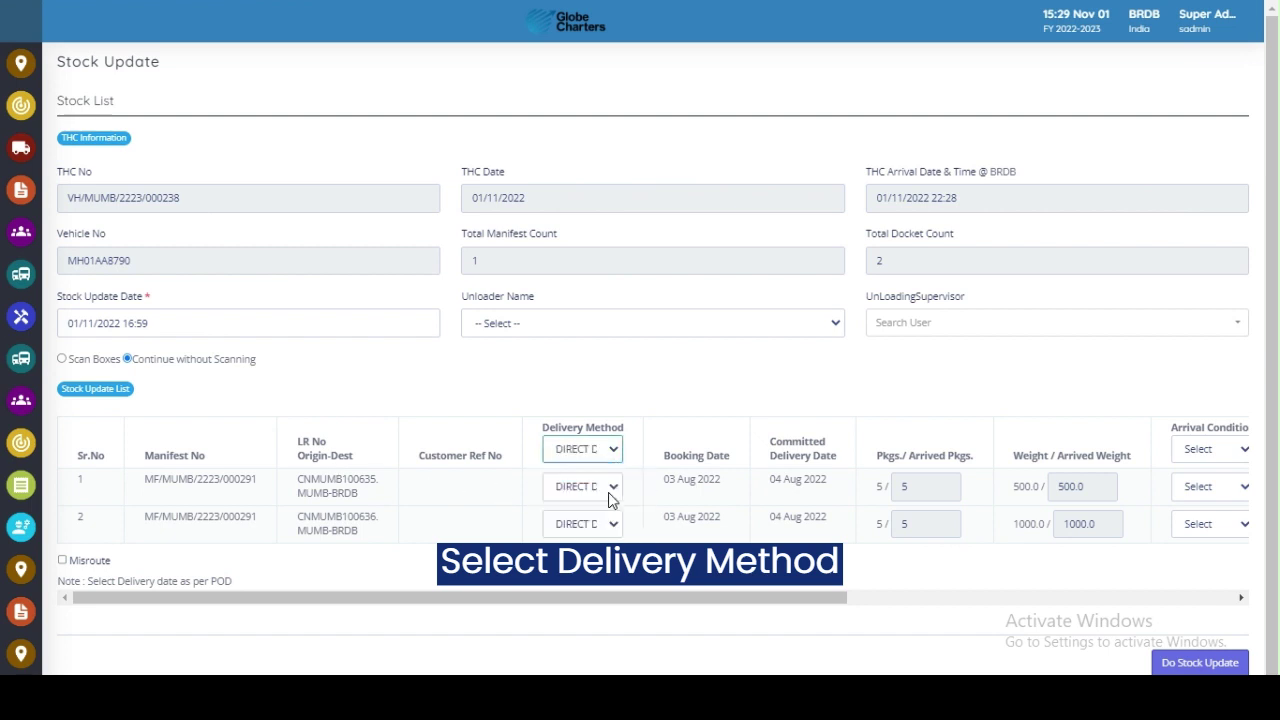
drag(534, 599, 797, 540)
click(800, 449)
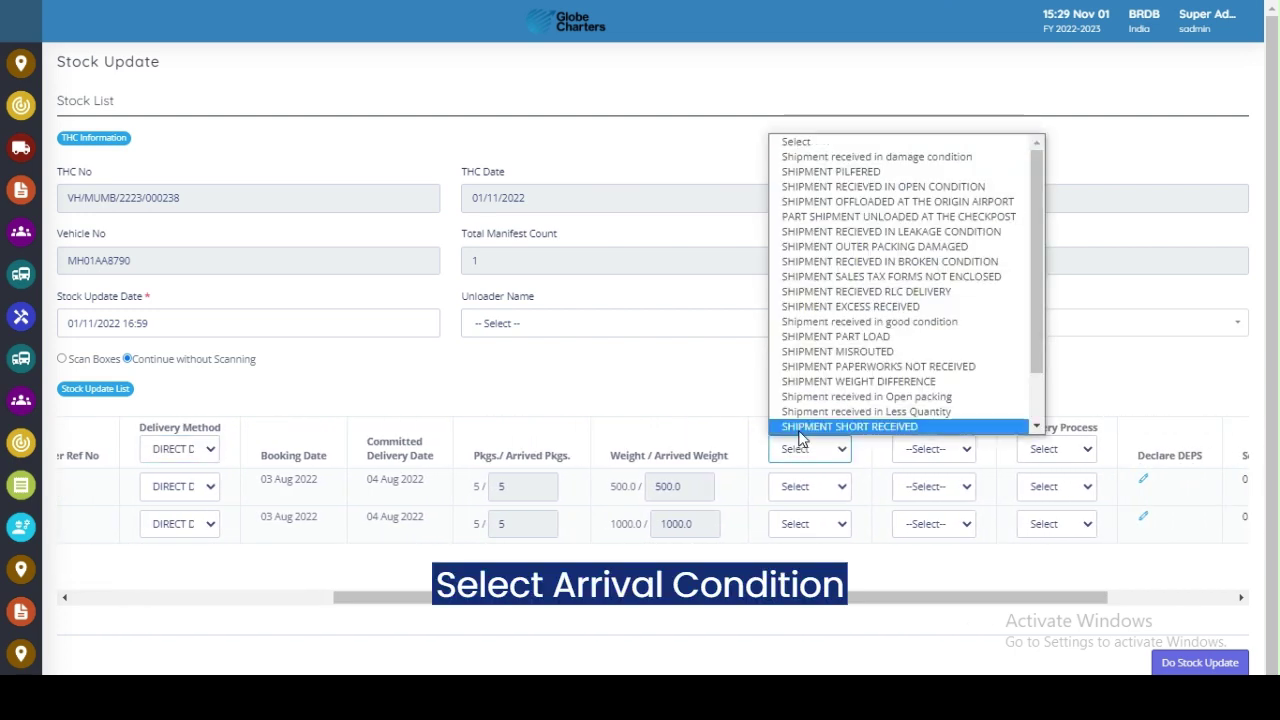
click(830, 322)
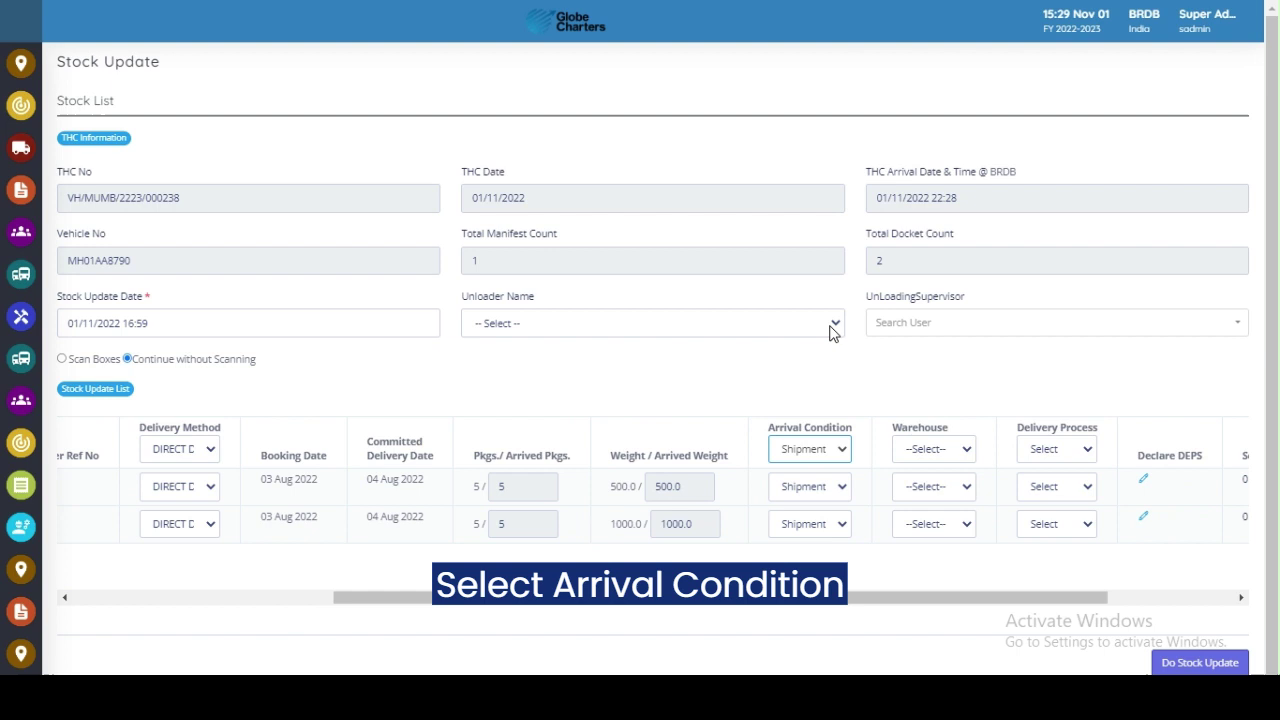
Set the warehouse to BRDB for all LRs and the first LR's delivery process to DELIVERY ON ARRIVAL.
click(946, 452)
click(940, 487)
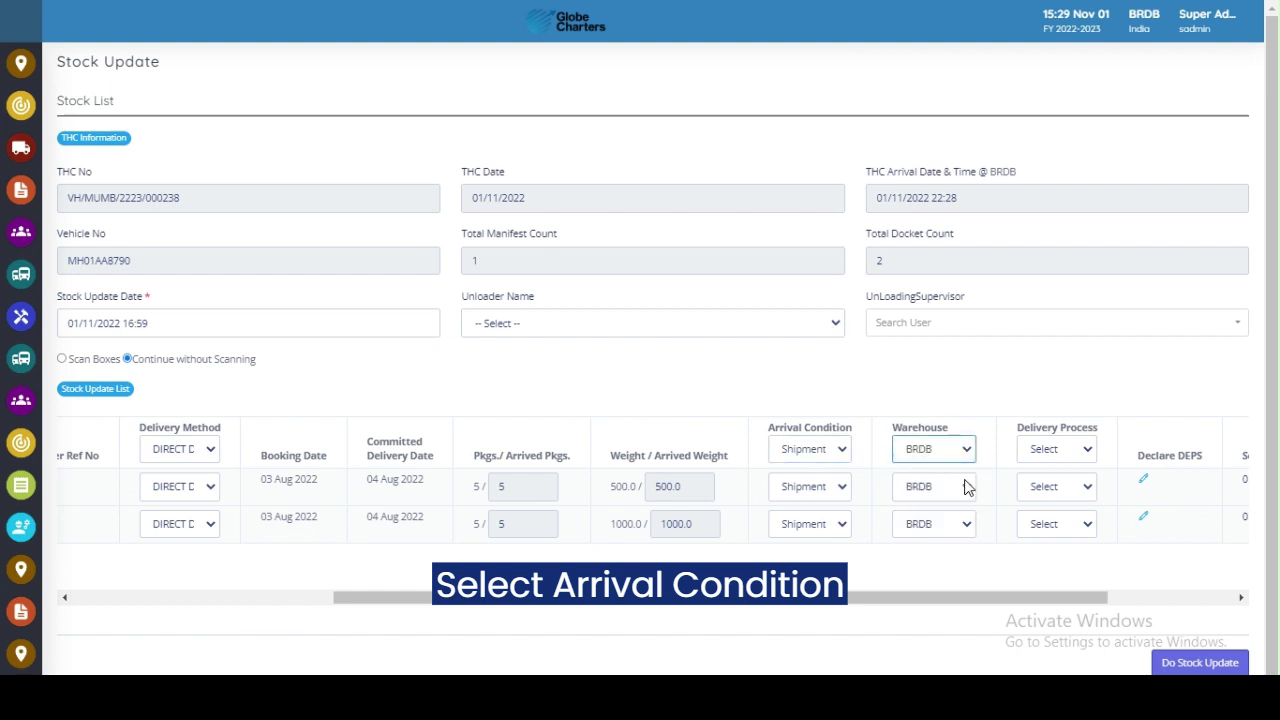
click(1068, 455)
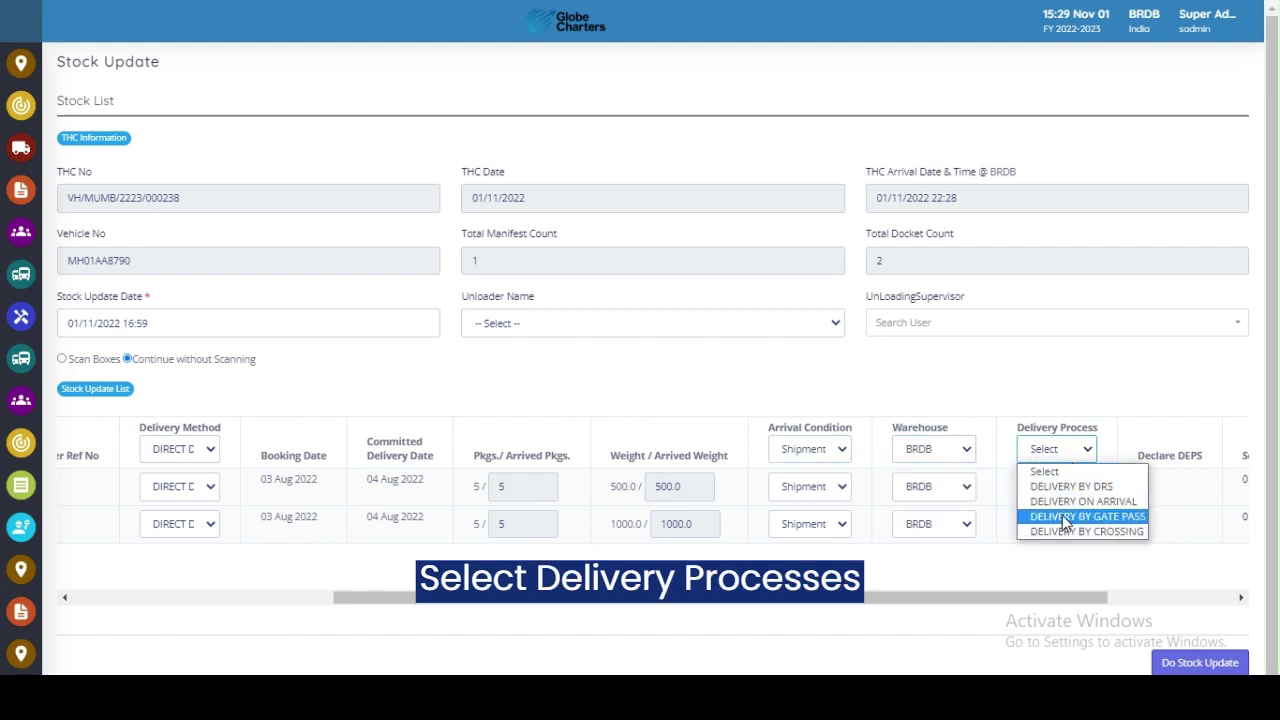
click(1124, 430)
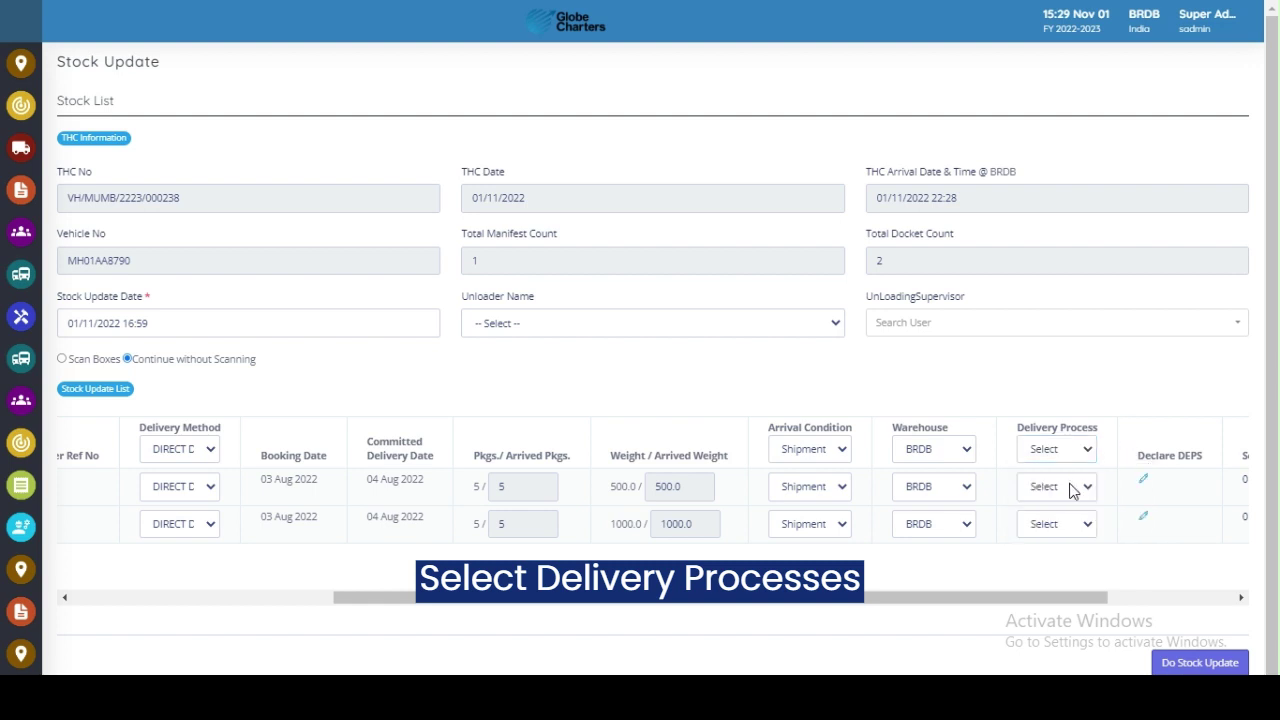
click(1071, 486)
click(1071, 540)
Set the second LR's delivery process to DELIVERY BY DRS, closing the file uploader without uploading anything.
click(1077, 590)
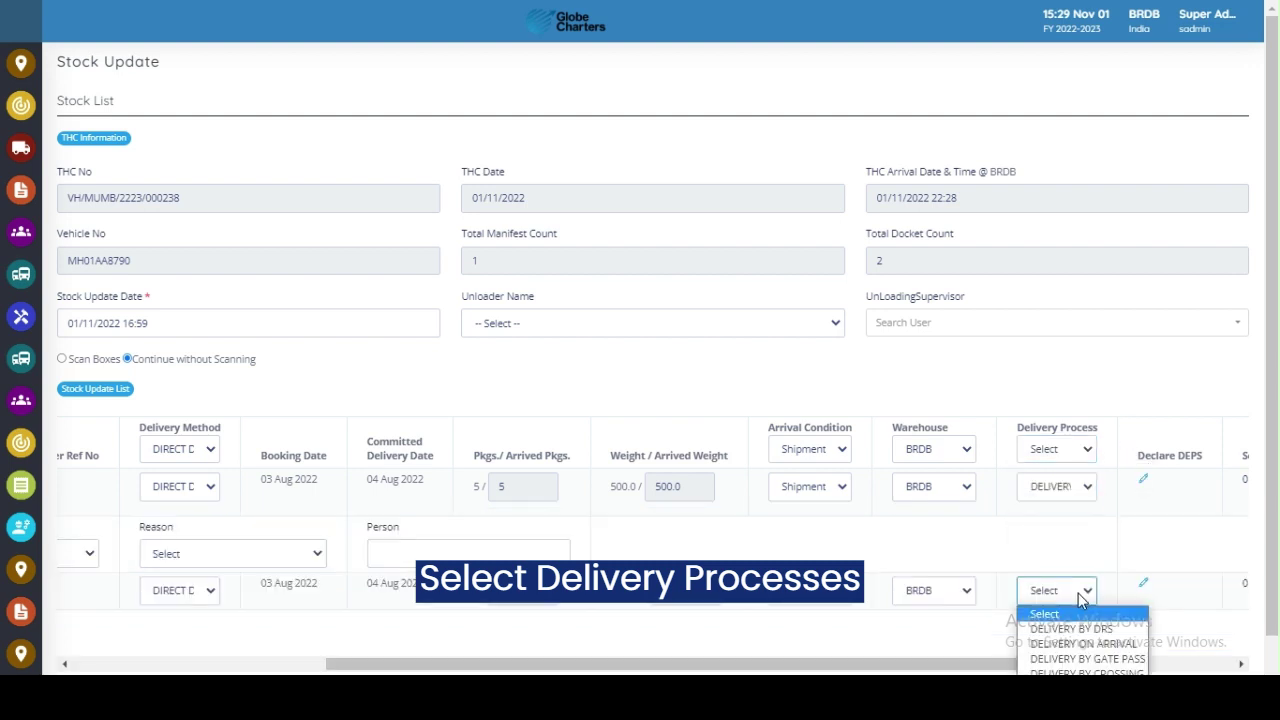
click(1070, 634)
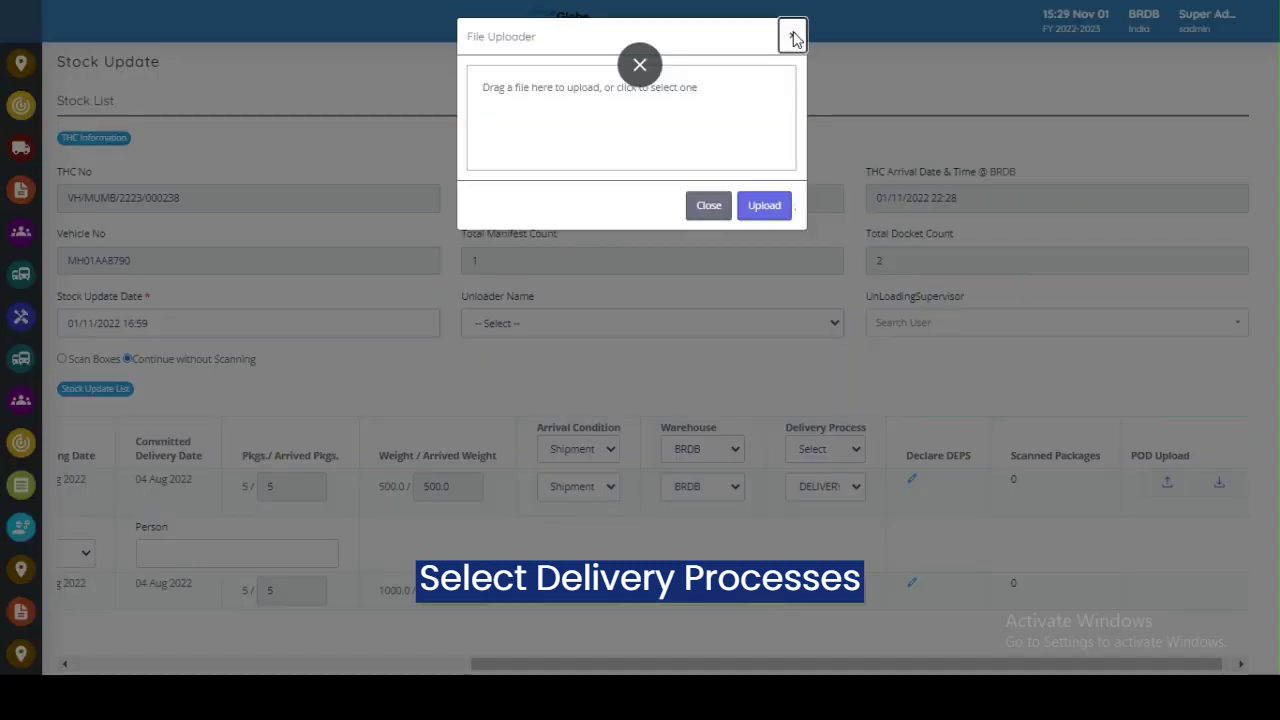
click(791, 28)
click(836, 600)
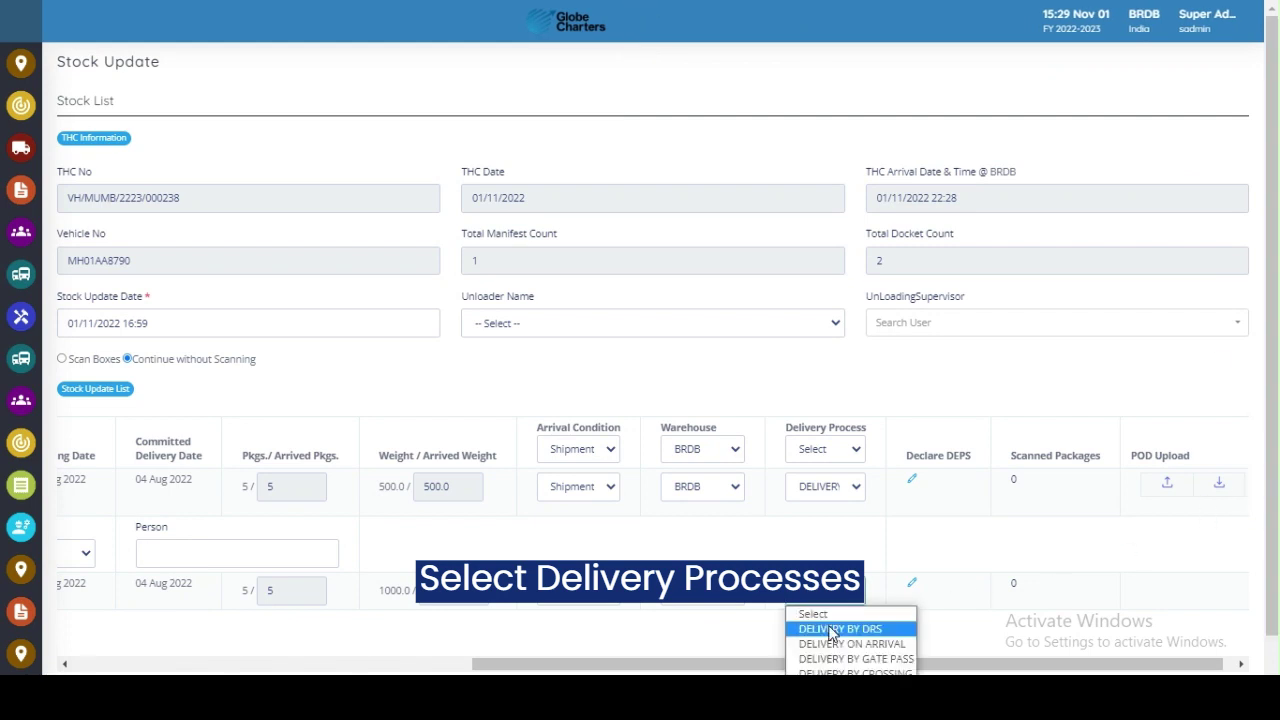
click(830, 629)
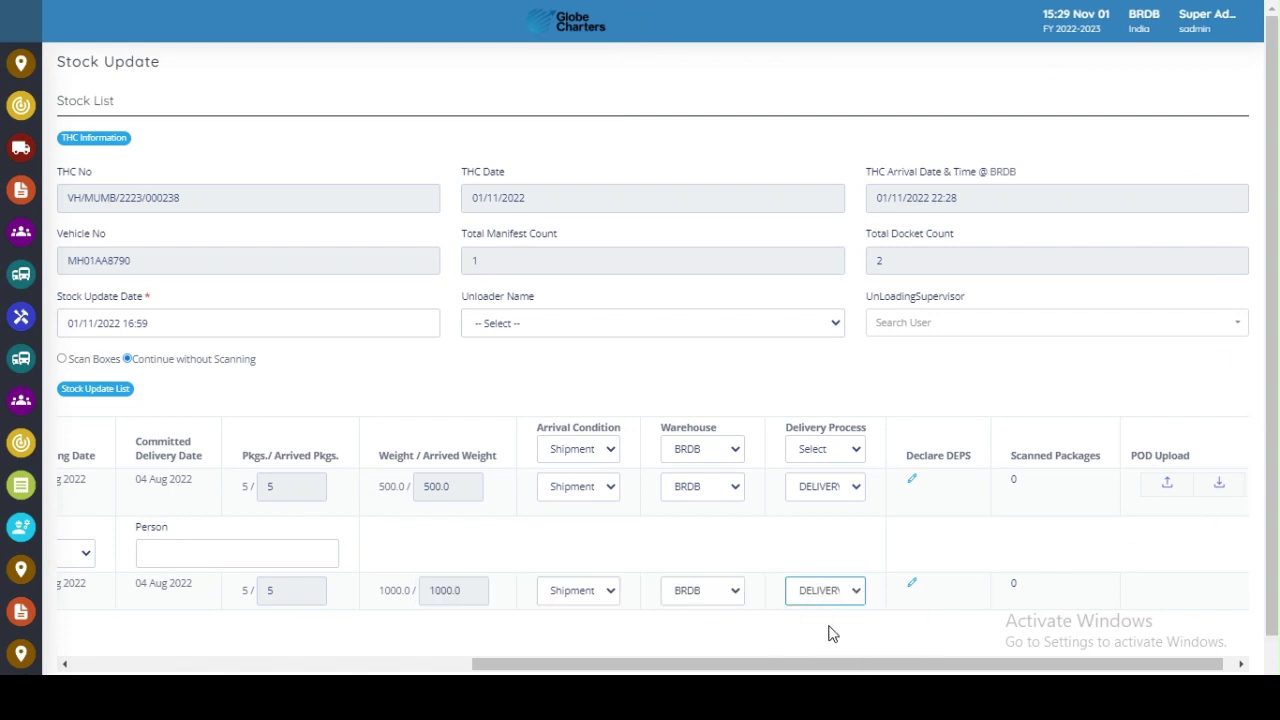
Set the first LR's delivery date and time to 01/11/2022 16:59 and its delivery type to Full Delivery.
drag(829, 668, 344, 641)
click(209, 556)
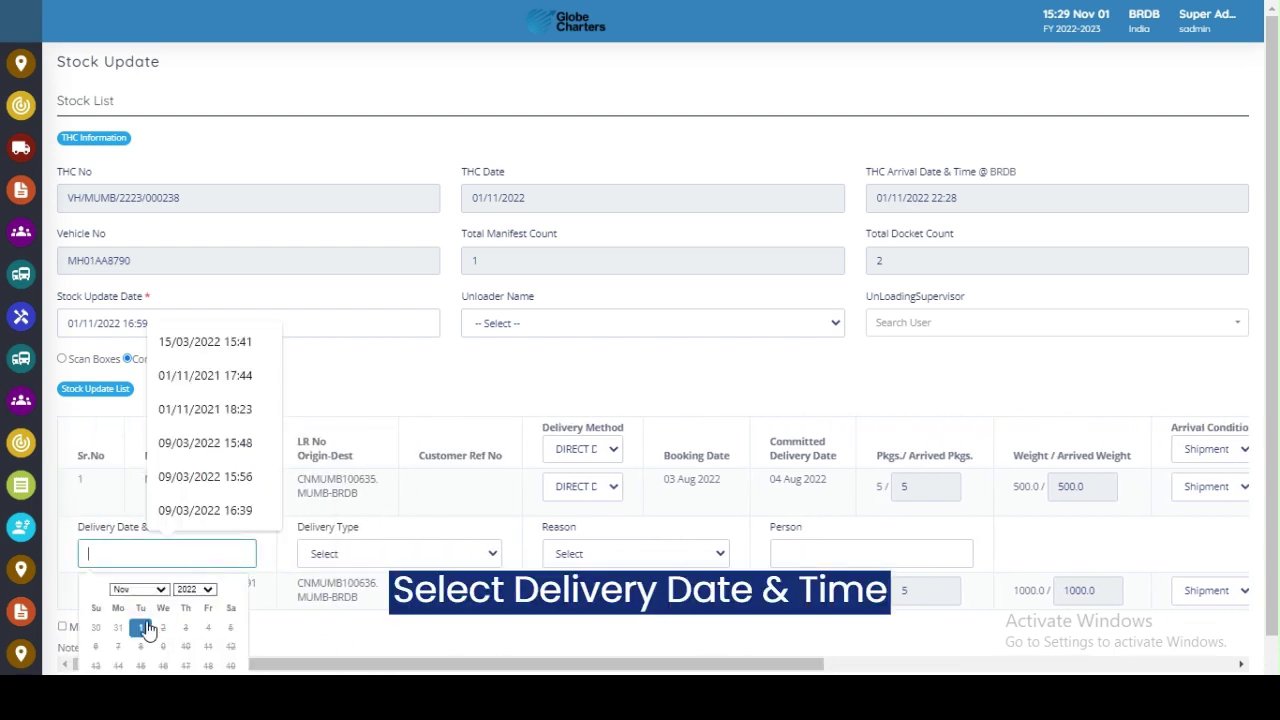
click(404, 548)
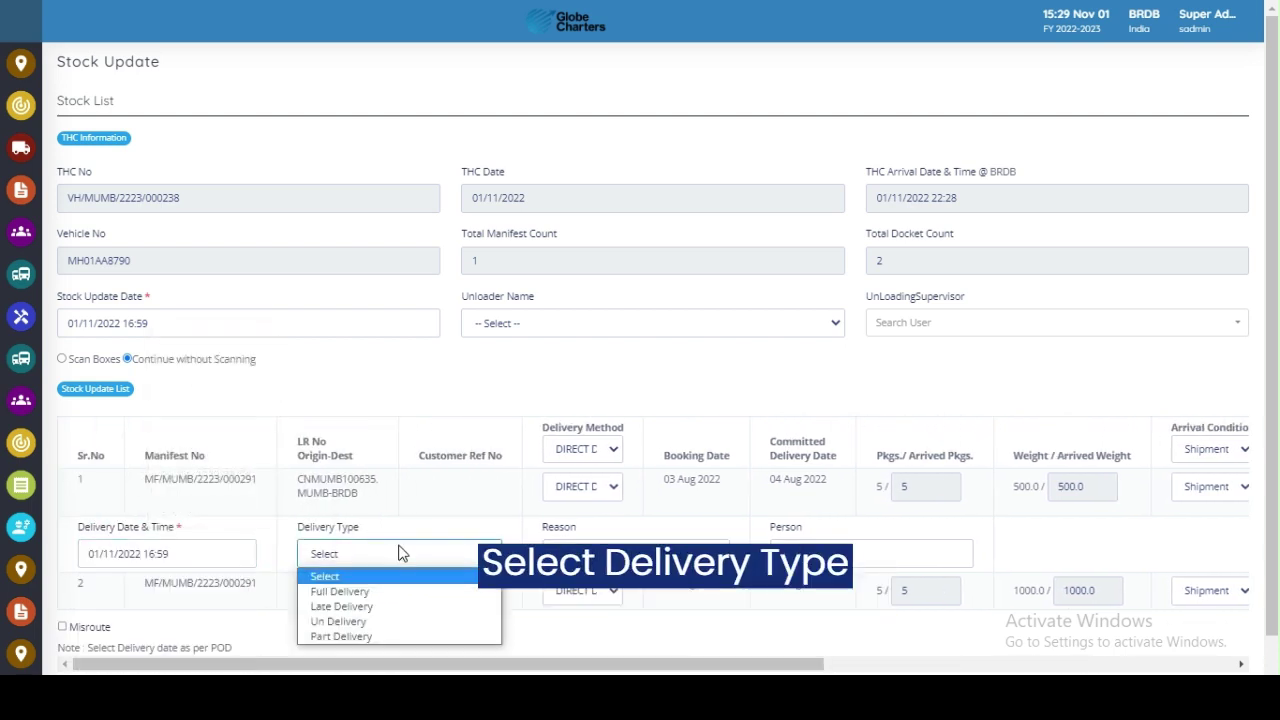
click(388, 596)
Choose the blank reason for the first LR's delivery and enter "test" as the person.
click(634, 558)
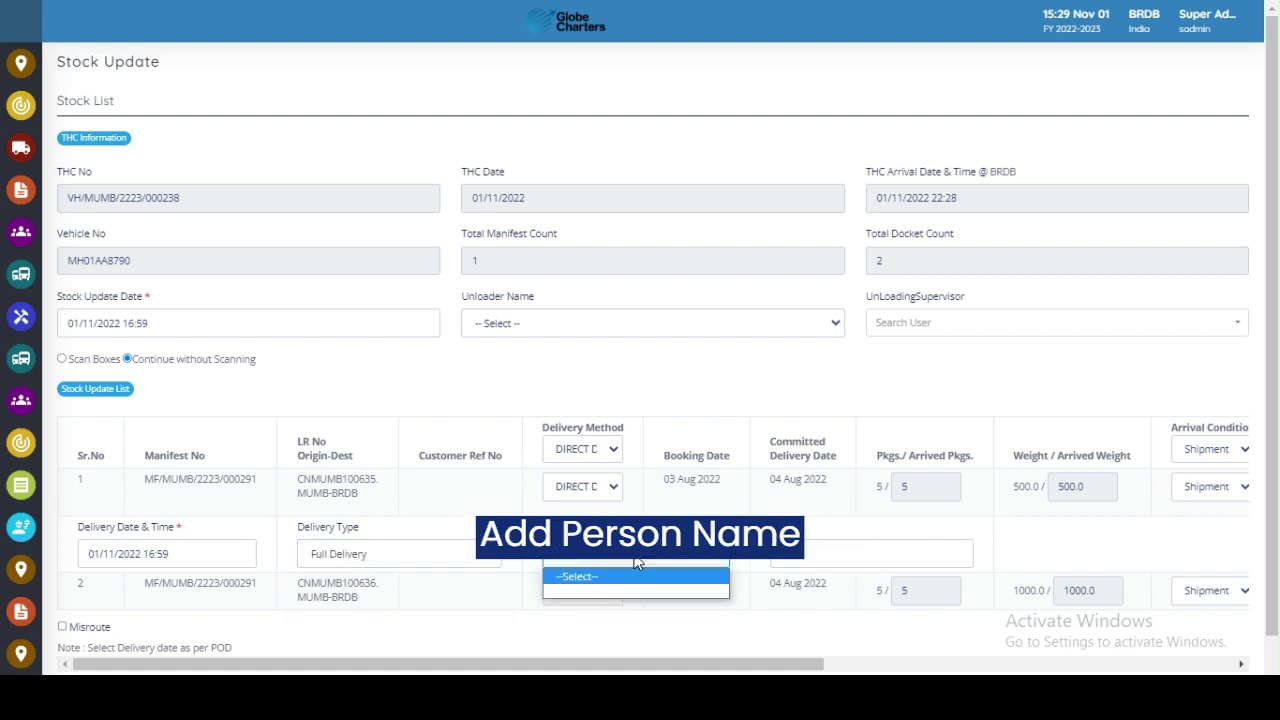
click(623, 590)
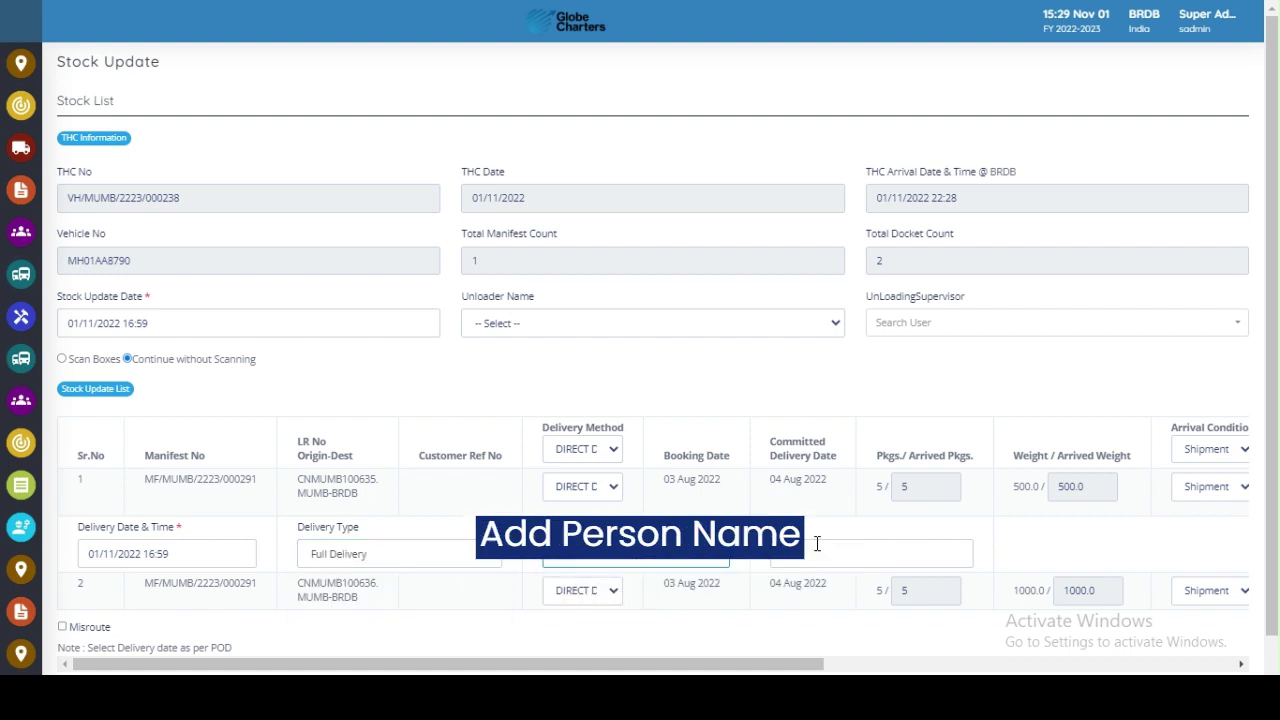
click(777, 557)
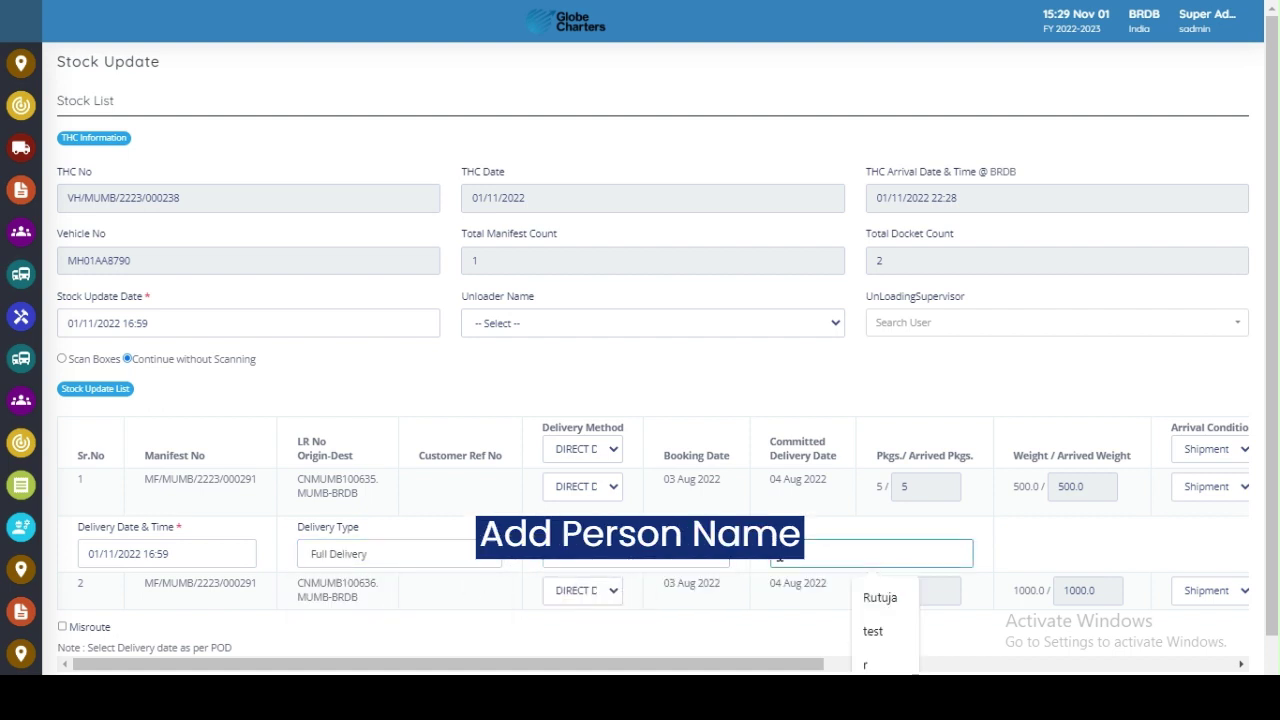
click(891, 628)
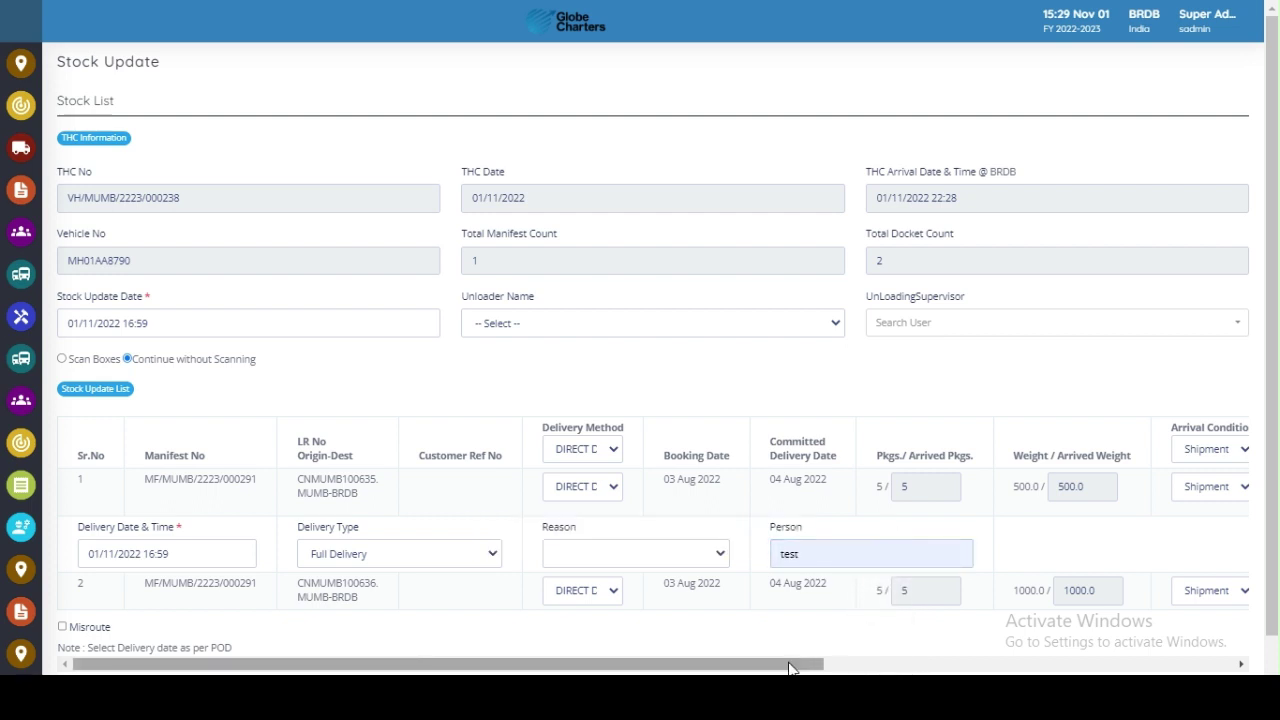
Submit the stock update for the THC and confirm that the entered details are correct.
drag(800, 664, 1208, 667)
scroll(1277, 598, down, 2)
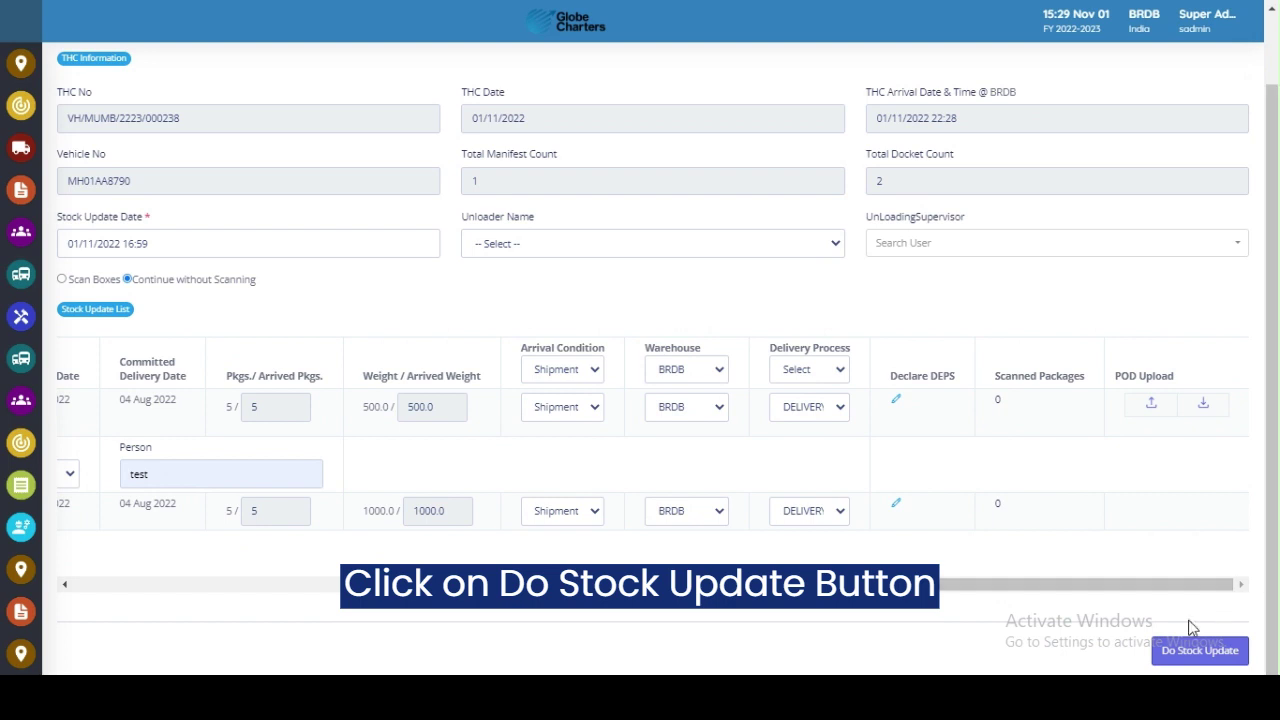
click(1190, 652)
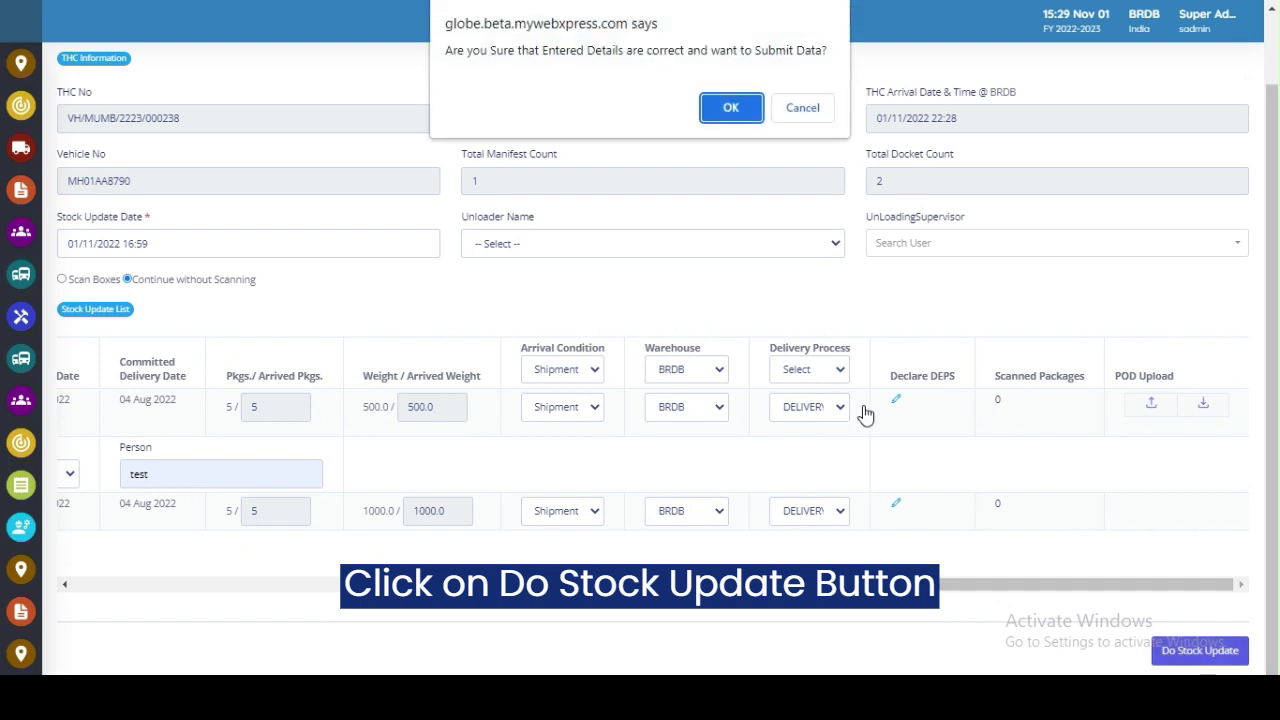
click(724, 117)
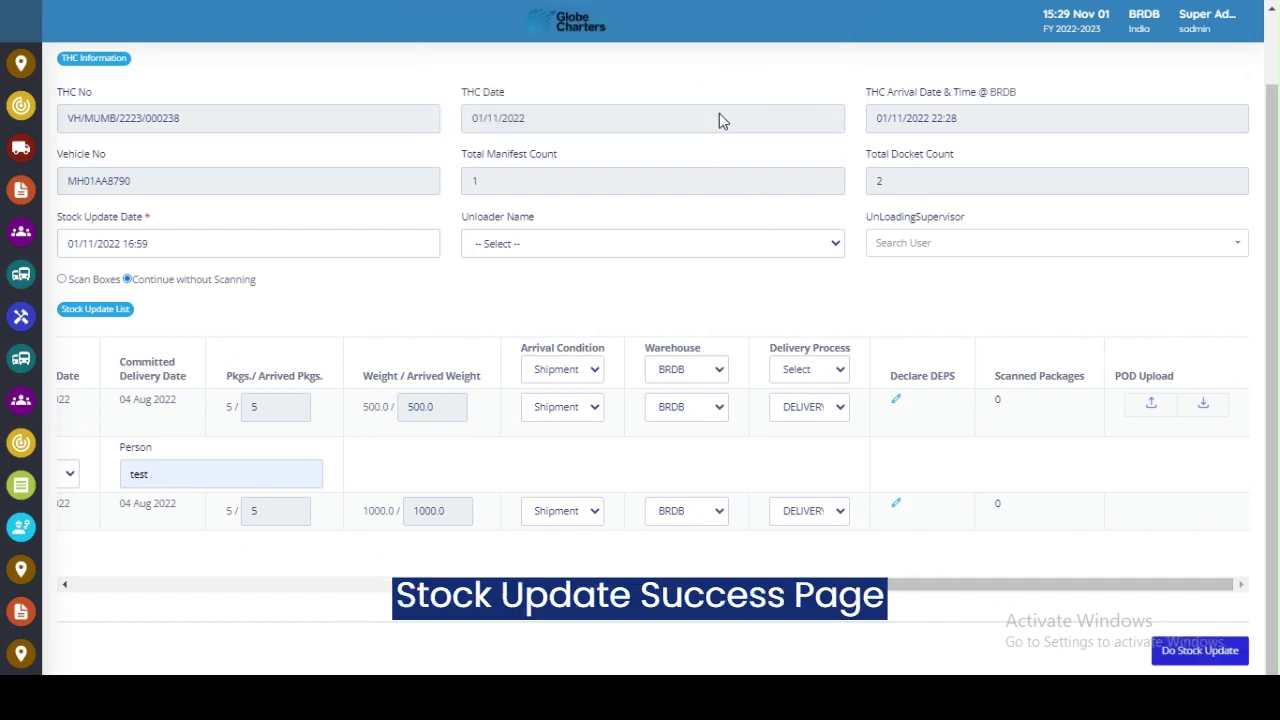